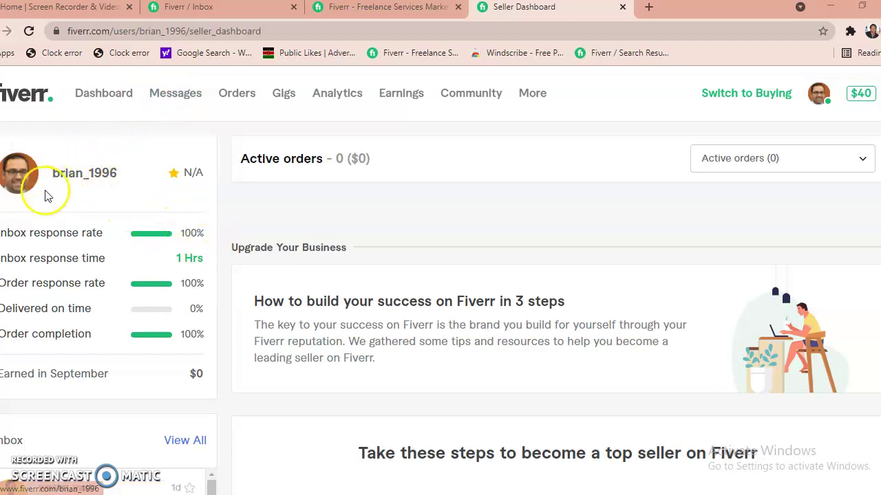
Switch to buying mode and search services for animated explainers, choosing the suggested query "animated explainer video".
{"action": "scroll", "coordinate": [145, 207], "scroll_direction": "down", "scroll_amount": 2}
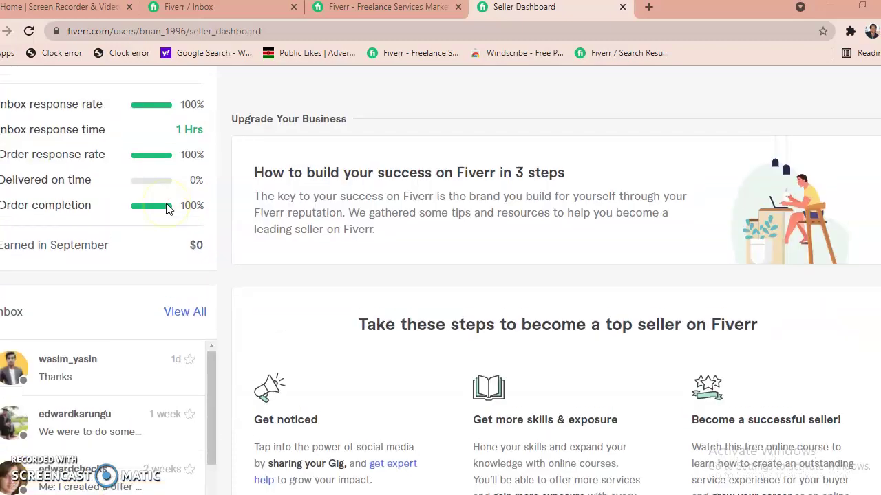
{"action": "scroll", "coordinate": [165, 208], "scroll_direction": "up", "scroll_amount": 1}
{"action": "scroll", "coordinate": [334, 294], "scroll_direction": "up", "scroll_amount": 1}
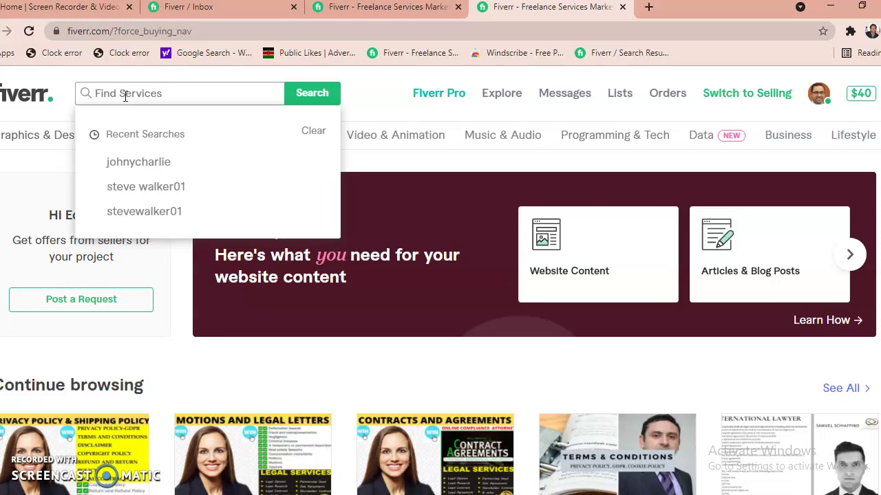
{"action": "type", "text": "a"}
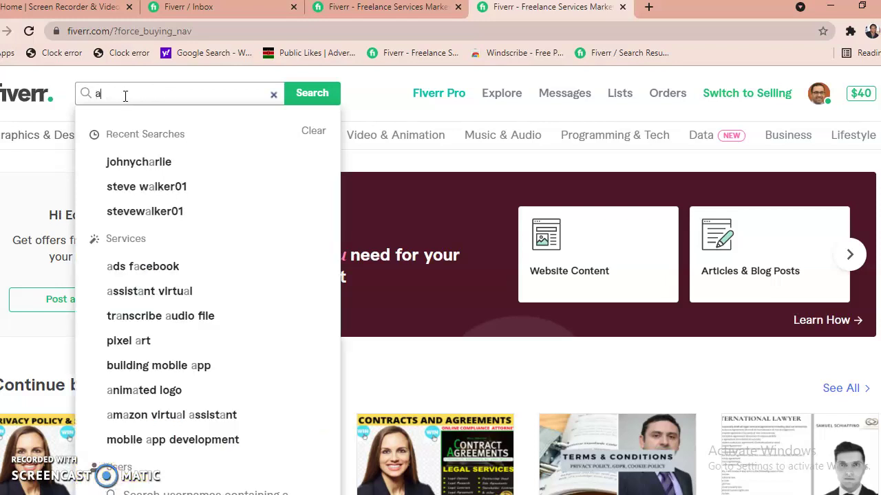
{"action": "type", "text": "ni"}
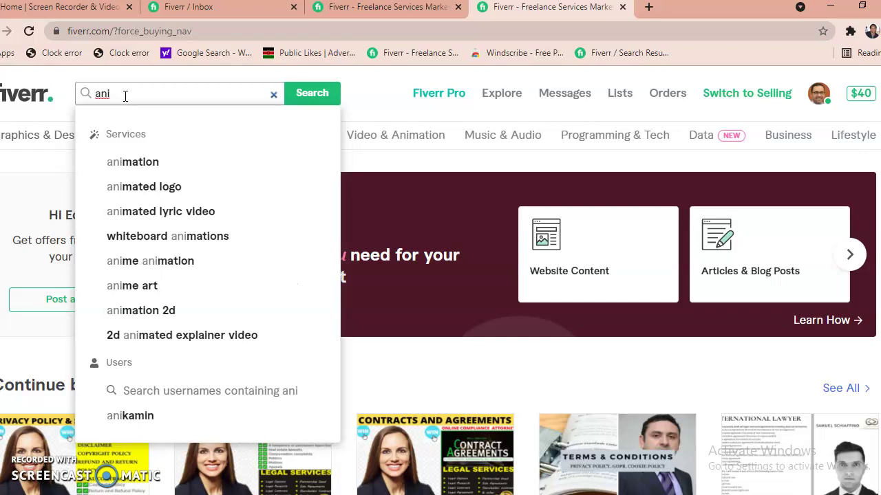
{"action": "type", "text": "mated"}
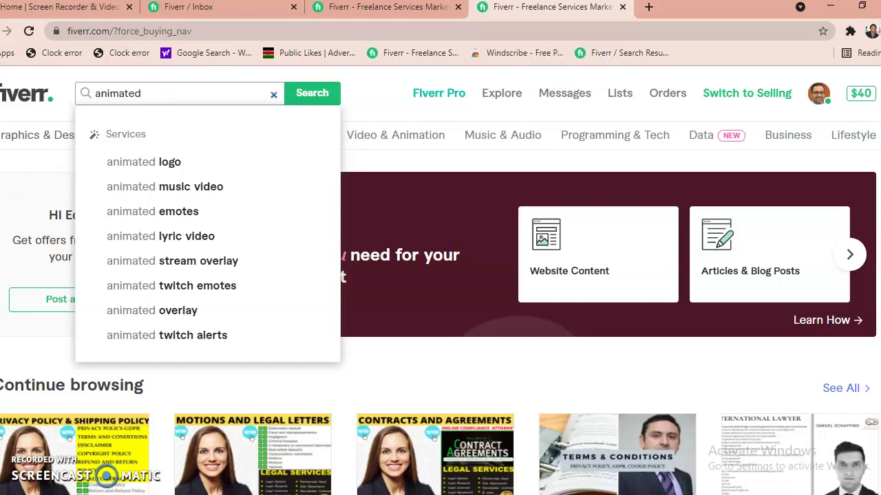
{"action": "type", "text": "explainers"}
{"action": "left_click", "coordinate": [207, 91]}
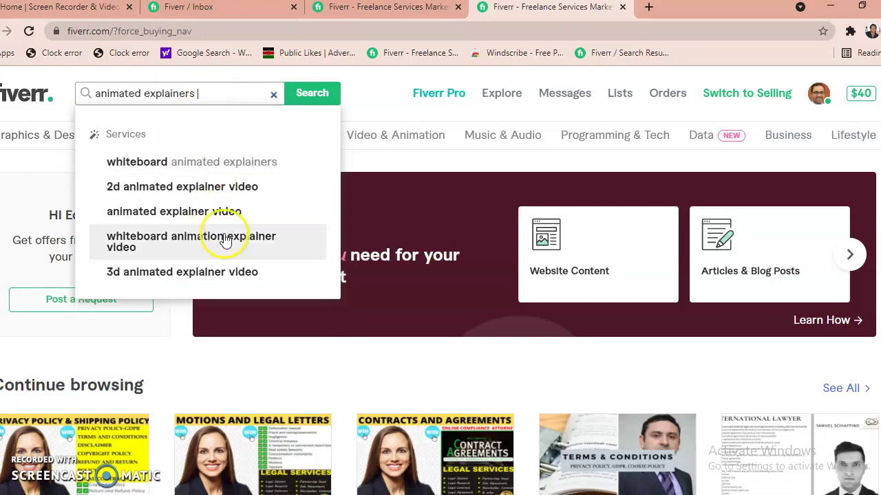
{"action": "left_click", "coordinate": [229, 207]}
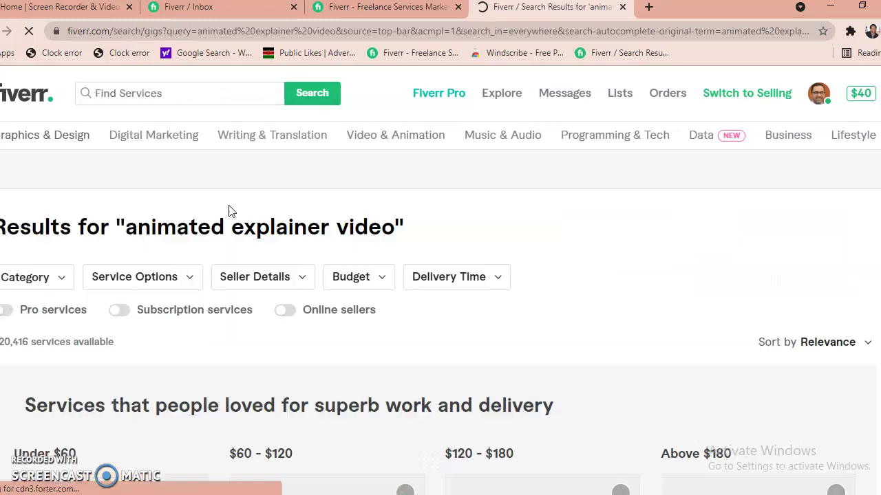
Dismiss the Subscription services and Fiverr's Choice tips covering the search results.
{"action": "left_click", "coordinate": [210, 230]}
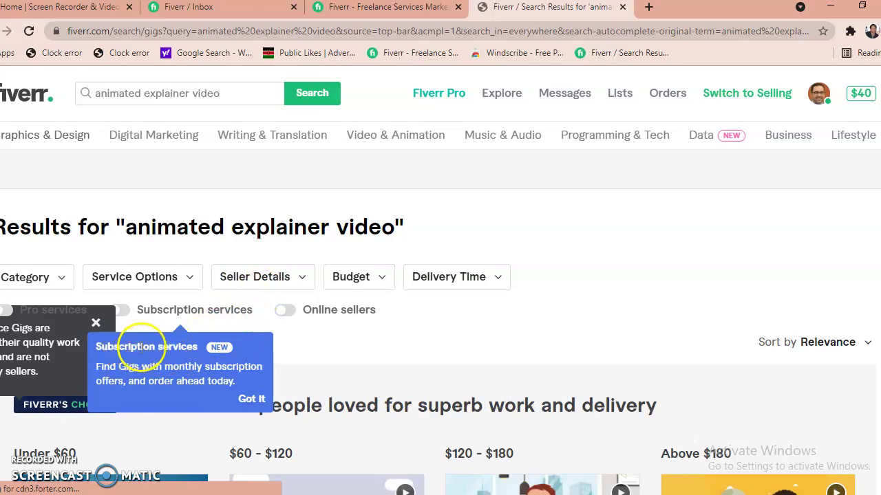
{"action": "left_click", "coordinate": [252, 399]}
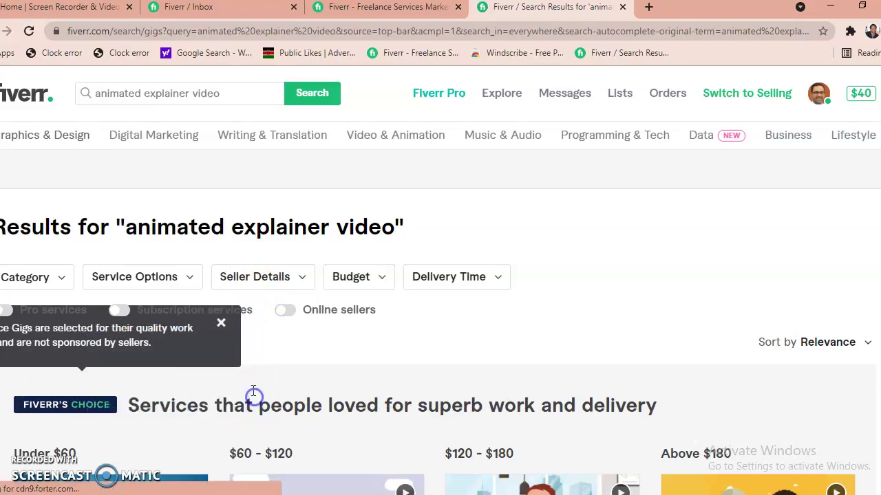
{"action": "scroll", "coordinate": [13, 310], "scroll_direction": "down", "scroll_amount": 2}
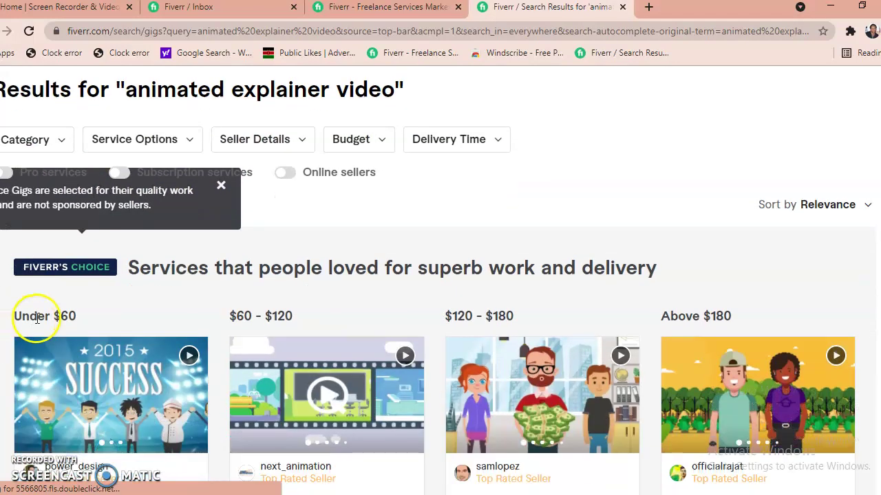
{"action": "scroll", "coordinate": [31, 315], "scroll_direction": "up", "scroll_amount": 2}
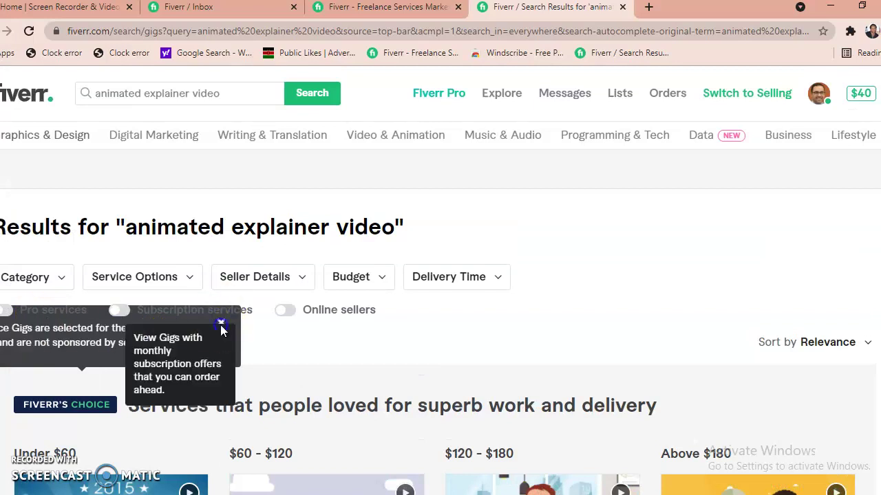
{"action": "left_click", "coordinate": [289, 351]}
{"action": "left_click", "coordinate": [221, 323]}
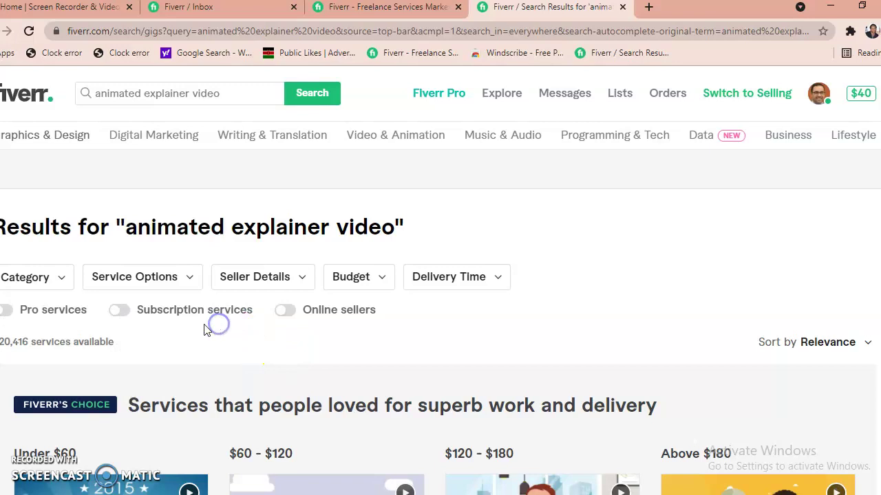
Filter the results to the Whiteboard & Animated Explainers category with Online sellers and Pro services turned on.
{"action": "left_click", "coordinate": [46, 280]}
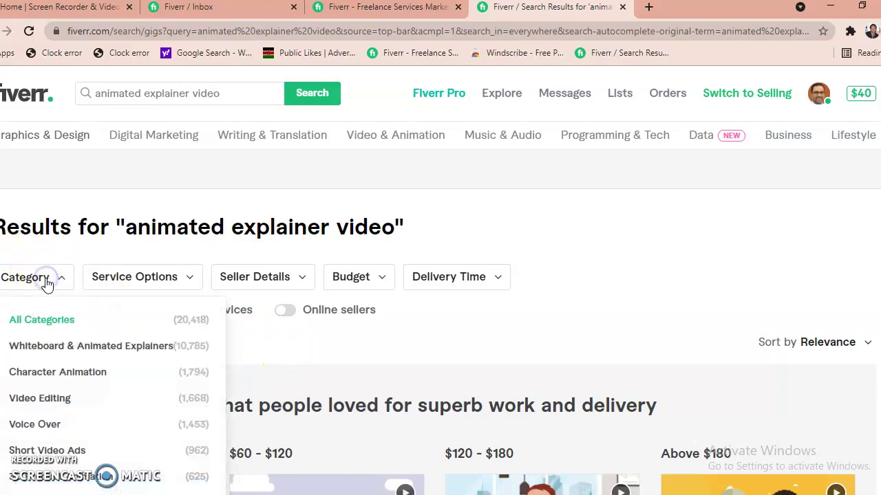
{"action": "left_click", "coordinate": [93, 348]}
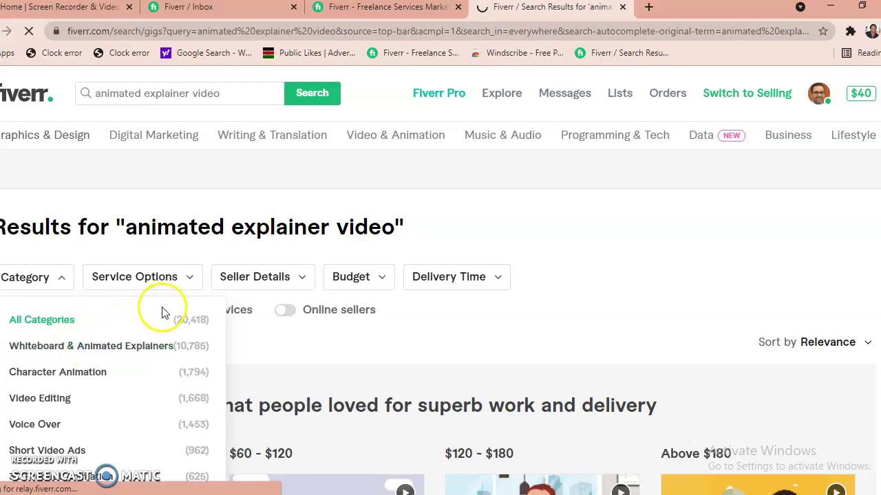
{"action": "scroll", "coordinate": [242, 342], "scroll_direction": "down", "scroll_amount": 1}
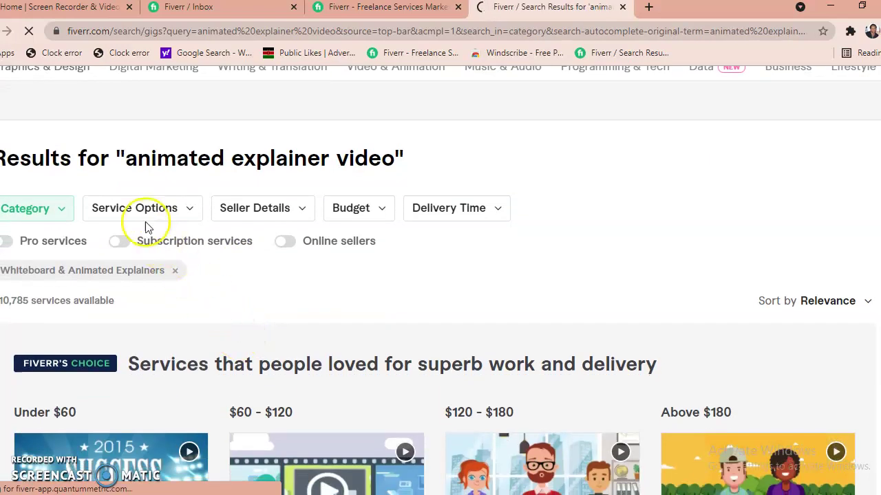
{"action": "left_click", "coordinate": [292, 244]}
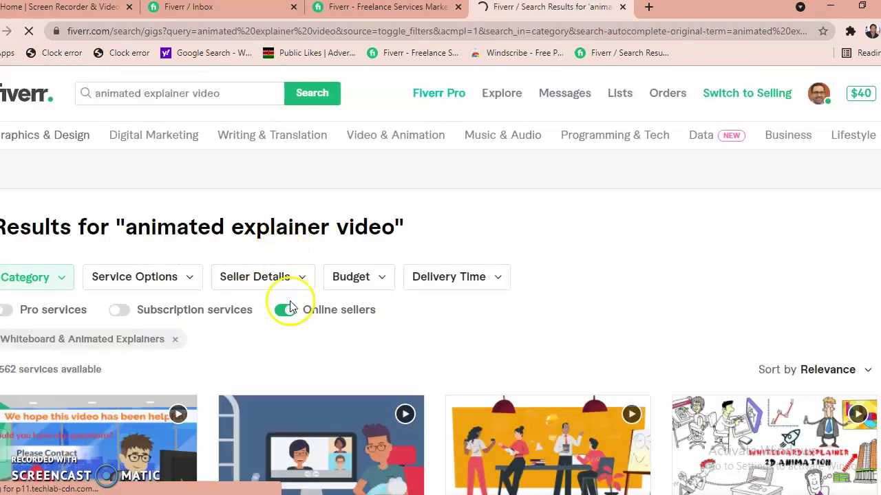
{"action": "scroll", "coordinate": [226, 278], "scroll_direction": "down", "scroll_amount": 3}
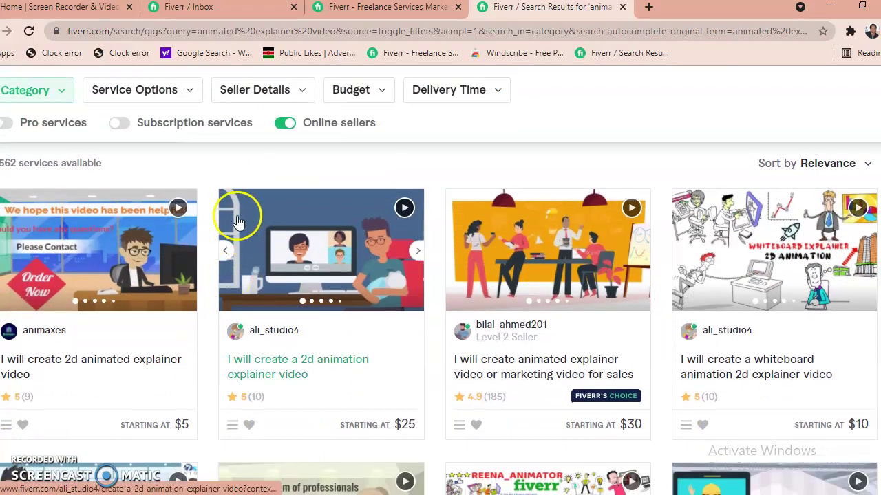
{"action": "scroll", "coordinate": [226, 131], "scroll_direction": "up", "scroll_amount": 1}
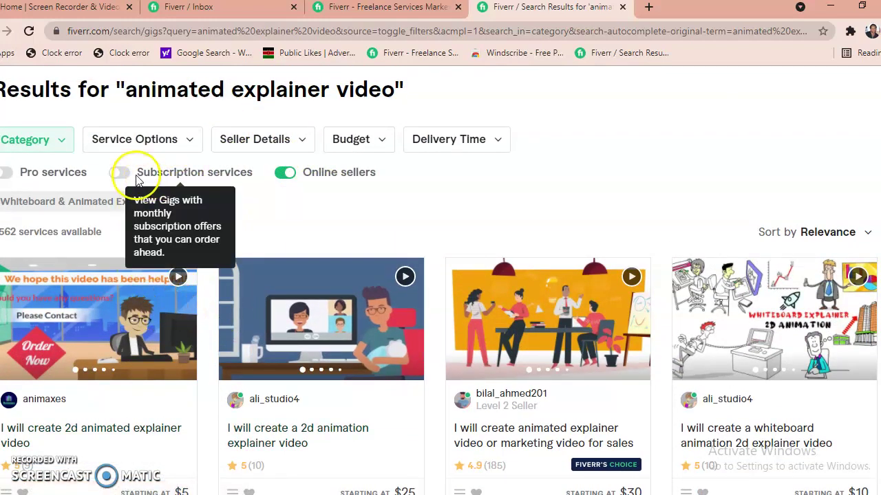
{"action": "left_click", "coordinate": [9, 172]}
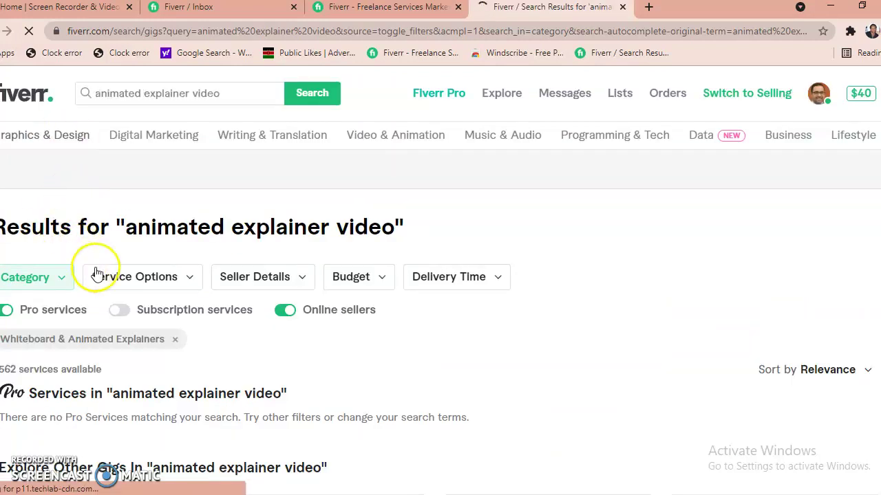
Open the $5 gig "I will create 2d animated explainer video" from the results and play its preview video.
{"action": "scroll", "coordinate": [122, 275], "scroll_direction": "down", "scroll_amount": 2}
{"action": "scroll", "coordinate": [127, 274], "scroll_direction": "down", "scroll_amount": 2}
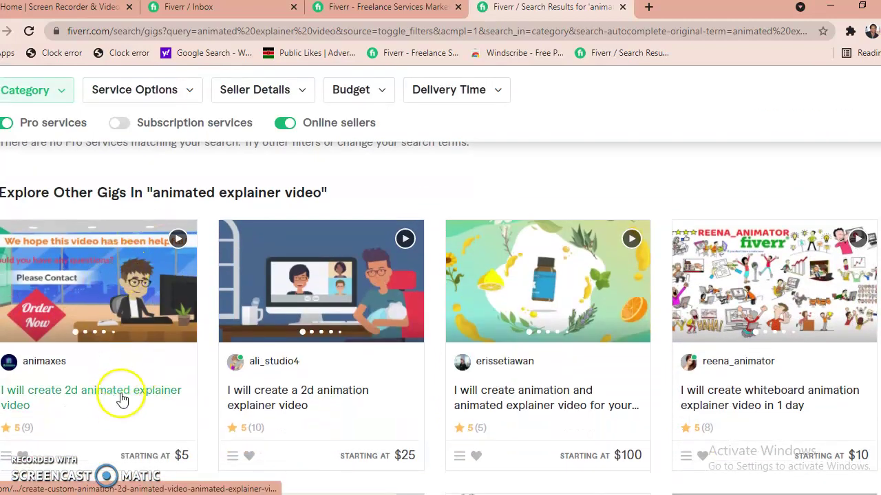
{"action": "scroll", "coordinate": [126, 397], "scroll_direction": "down", "scroll_amount": 2}
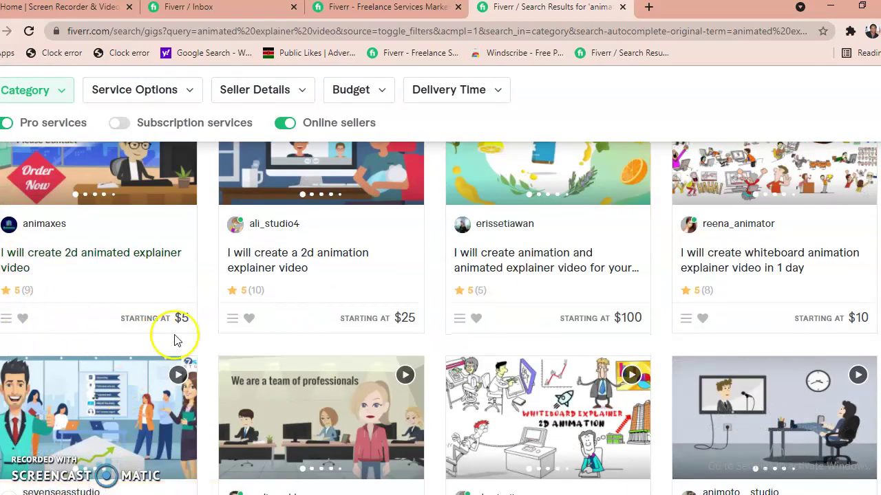
{"action": "scroll", "coordinate": [175, 335], "scroll_direction": "up", "scroll_amount": 1}
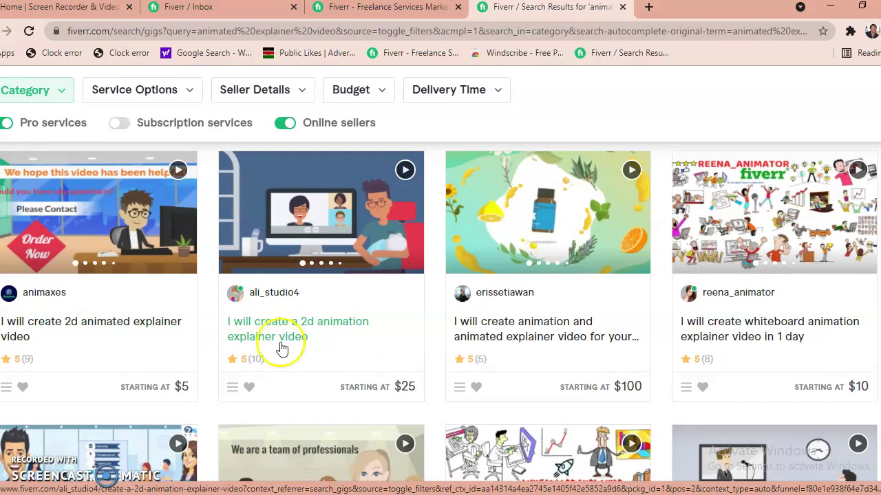
{"action": "left_click", "coordinate": [122, 321]}
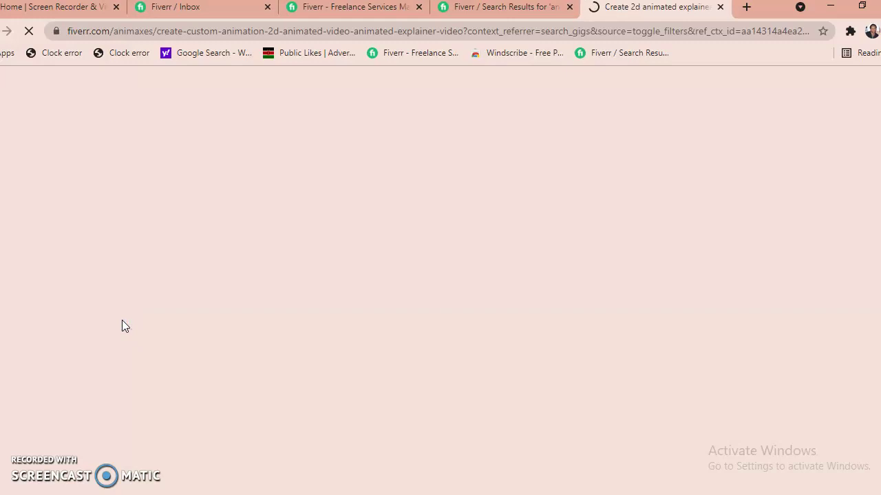
{"action": "scroll", "coordinate": [126, 326], "scroll_direction": "down", "scroll_amount": 2}
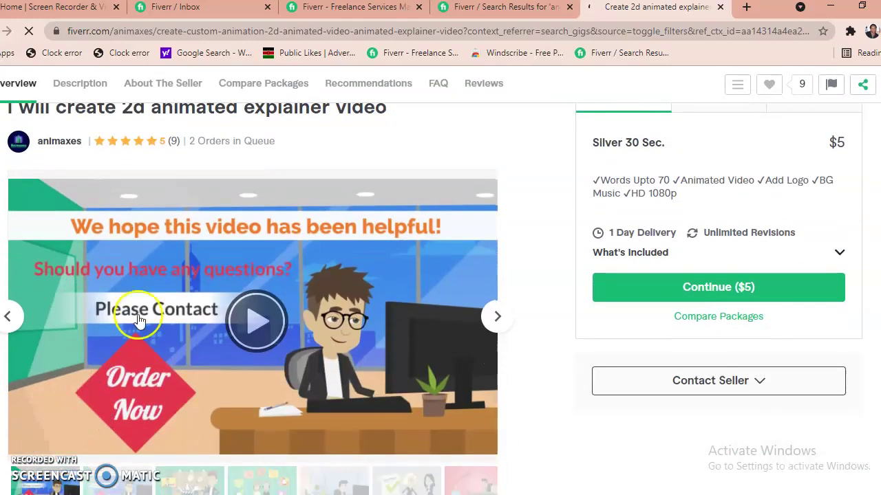
{"action": "left_click", "coordinate": [255, 324]}
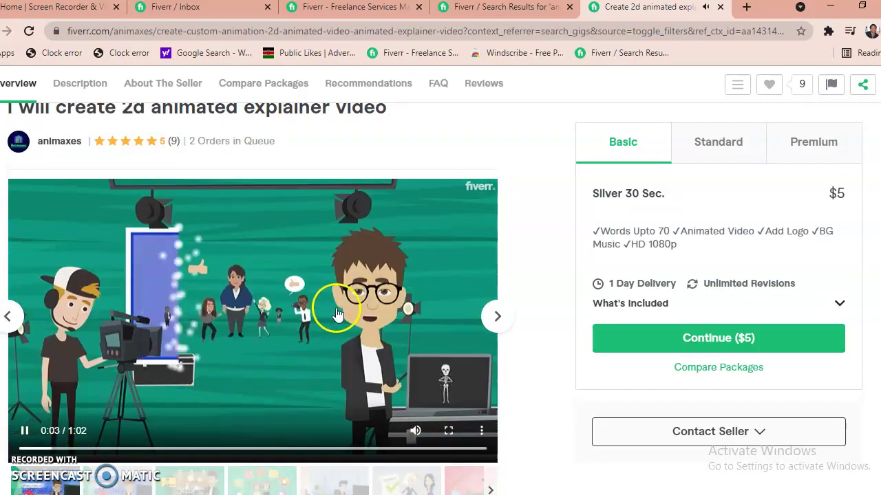
{"action": "scroll", "coordinate": [337, 316], "scroll_direction": "down", "scroll_amount": 1}
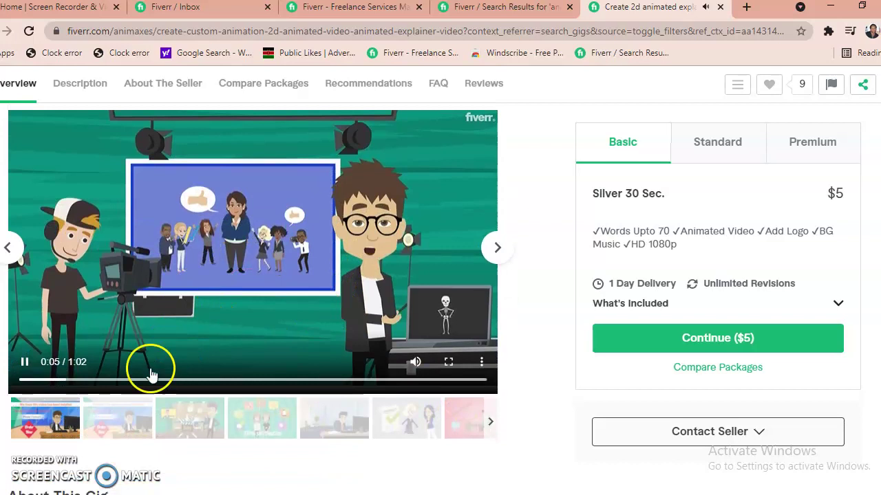
Return to the buyer home page and look through the gigs under Continue browsing.
{"action": "left_click", "coordinate": [355, 8]}
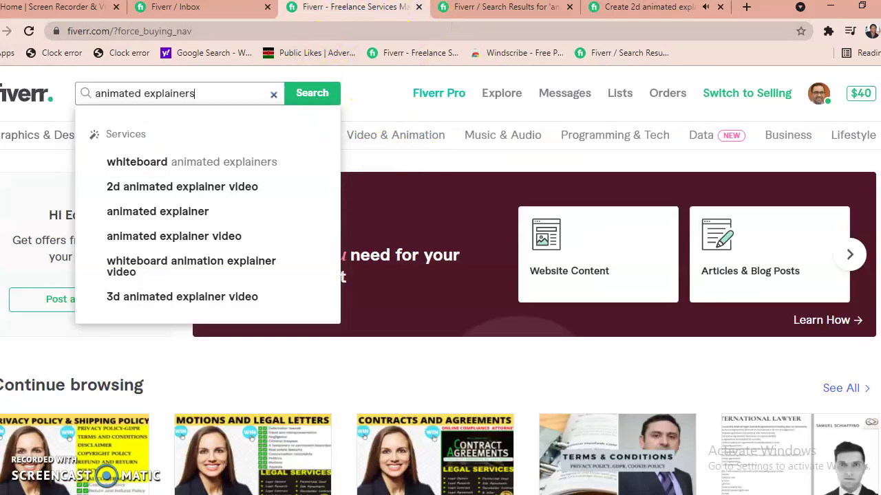
{"action": "left_click", "coordinate": [471, 6]}
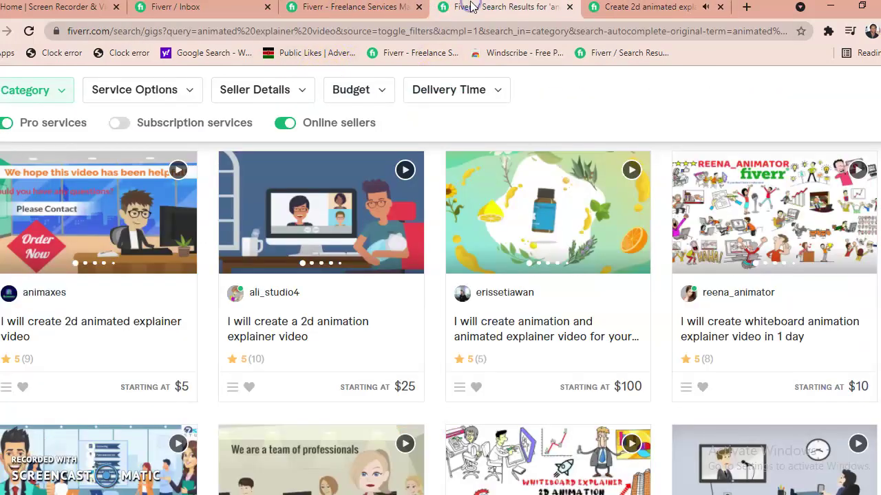
{"action": "left_click", "coordinate": [369, 7]}
{"action": "left_click", "coordinate": [362, 99]}
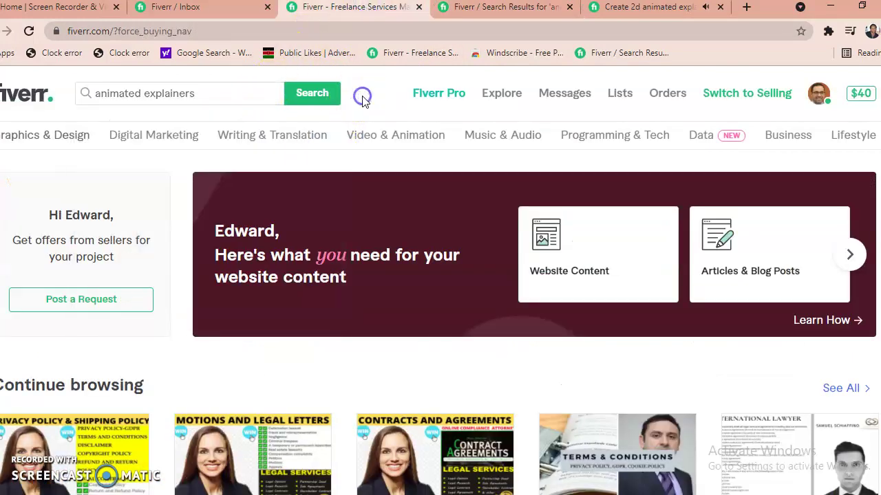
{"action": "scroll", "coordinate": [251, 220], "scroll_direction": "down", "scroll_amount": 2}
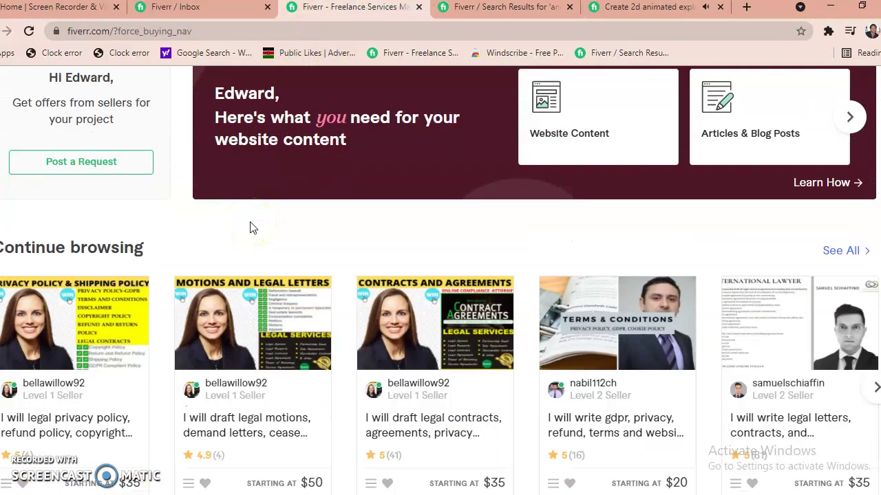
{"action": "scroll", "coordinate": [251, 228], "scroll_direction": "down", "scroll_amount": 3}
{"action": "scroll", "coordinate": [251, 229], "scroll_direction": "up", "scroll_amount": 2}
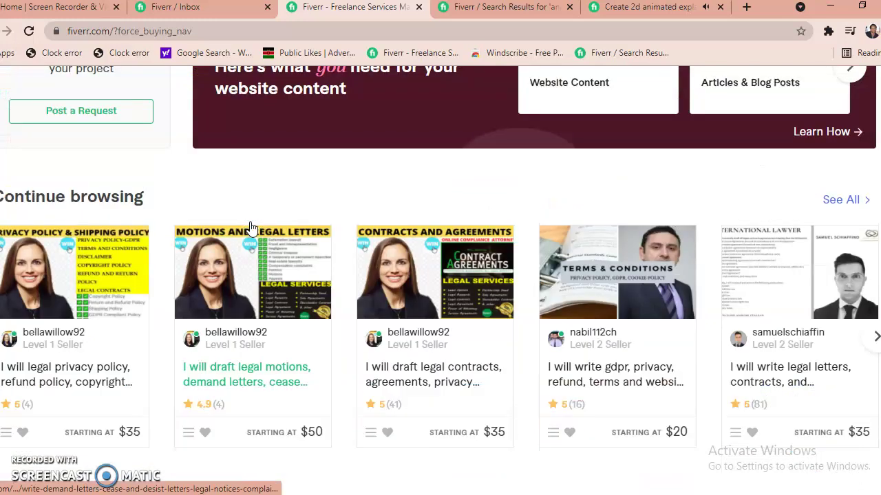
{"action": "scroll", "coordinate": [252, 228], "scroll_direction": "up", "scroll_amount": 3}
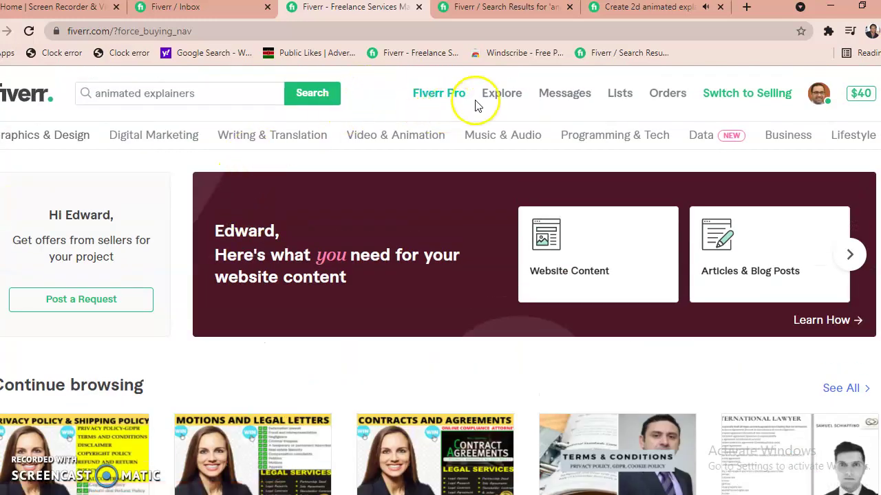
Switch to the open Fiverr inbox page and show the recent inbox conversations under Messages.
{"action": "left_click", "coordinate": [205, 7]}
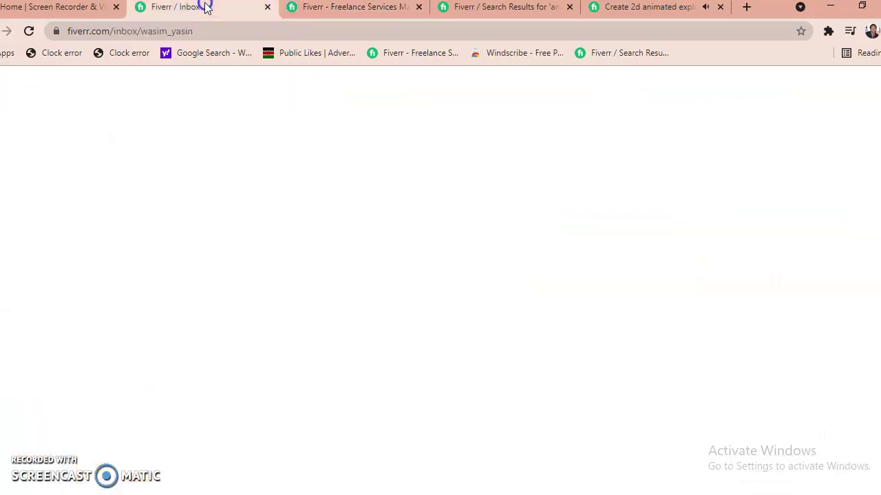
{"action": "left_click", "coordinate": [179, 100]}
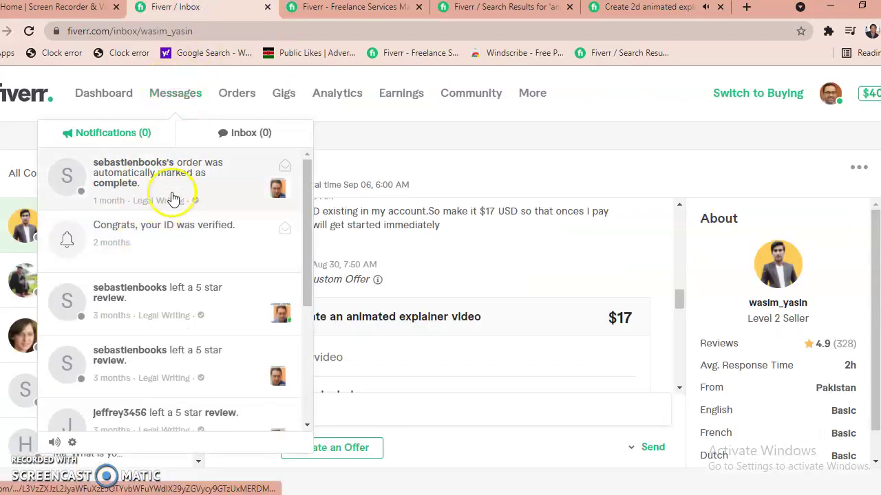
{"action": "left_click", "coordinate": [241, 134]}
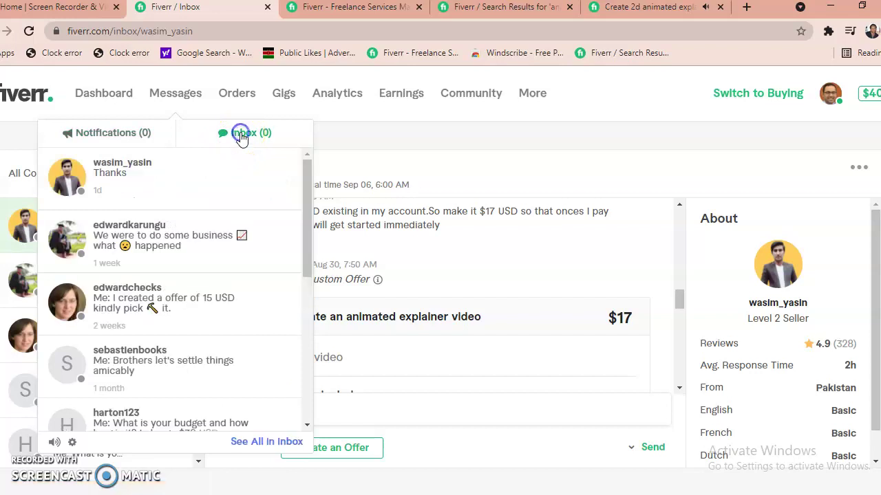
Open the most recent inbox conversation and review its $17 custom offer and the messages about animated video samples.
{"action": "left_click", "coordinate": [122, 170]}
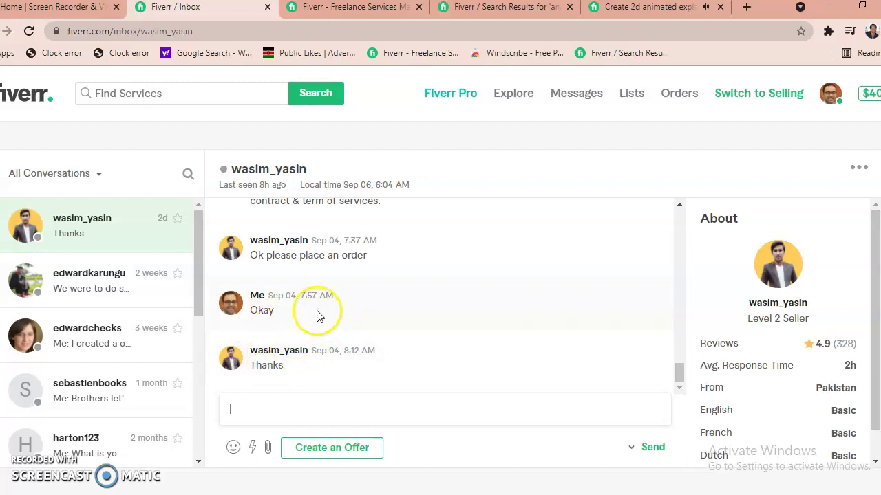
{"action": "scroll", "coordinate": [317, 313], "scroll_direction": "up", "scroll_amount": 5}
{"action": "scroll", "coordinate": [318, 315], "scroll_direction": "up", "scroll_amount": 10}
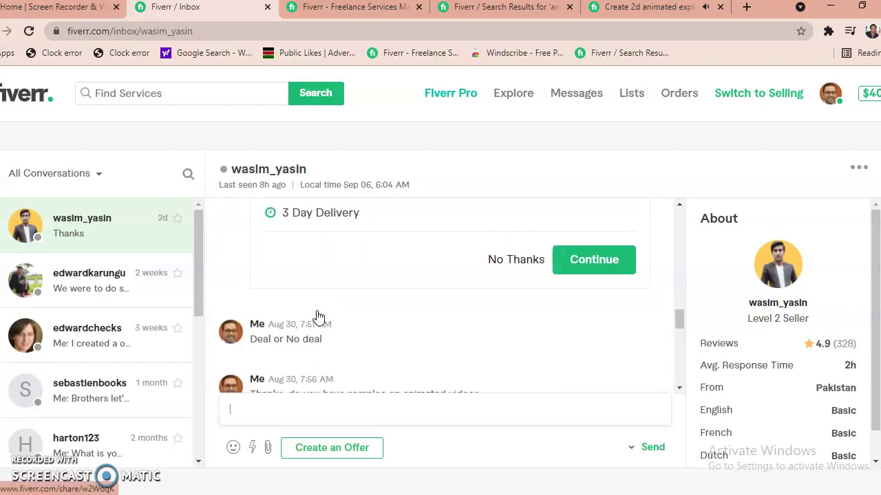
{"action": "scroll", "coordinate": [316, 316], "scroll_direction": "up", "scroll_amount": 2}
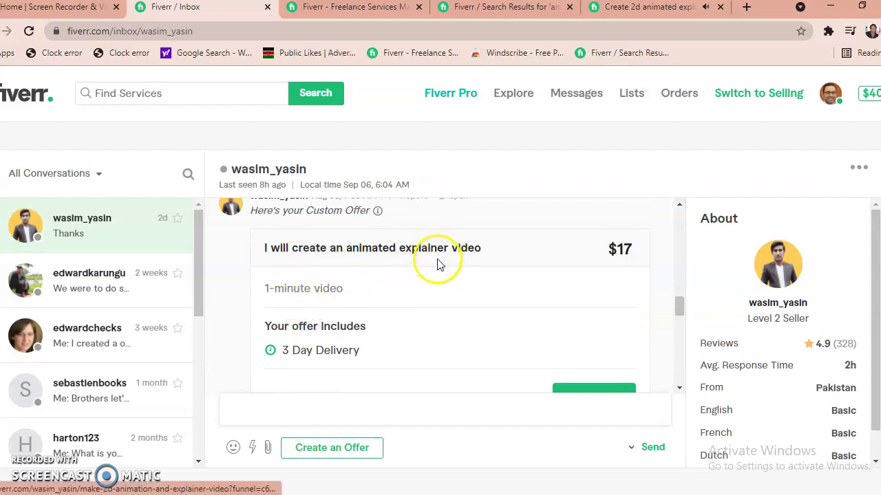
{"action": "scroll", "coordinate": [433, 272], "scroll_direction": "down", "scroll_amount": 2}
{"action": "scroll", "coordinate": [438, 276], "scroll_direction": "down", "scroll_amount": 2}
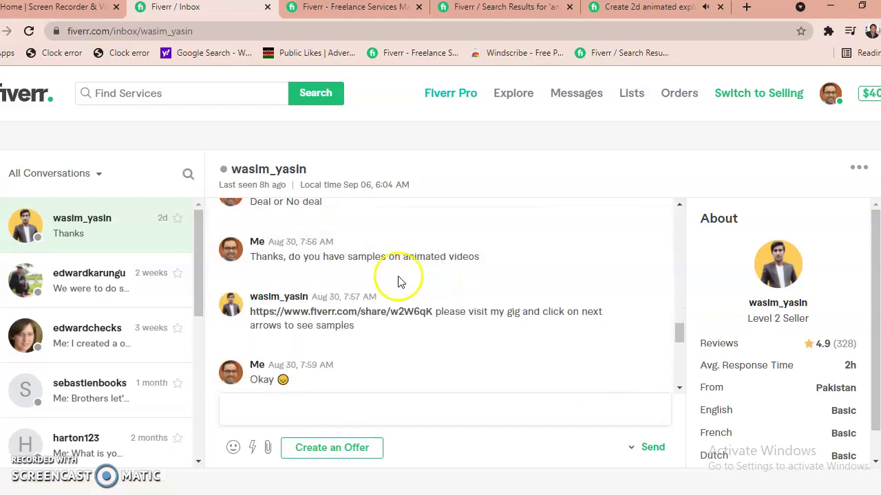
{"action": "scroll", "coordinate": [305, 276], "scroll_direction": "up", "scroll_amount": 1}
{"action": "scroll", "coordinate": [305, 280], "scroll_direction": "down", "scroll_amount": 1}
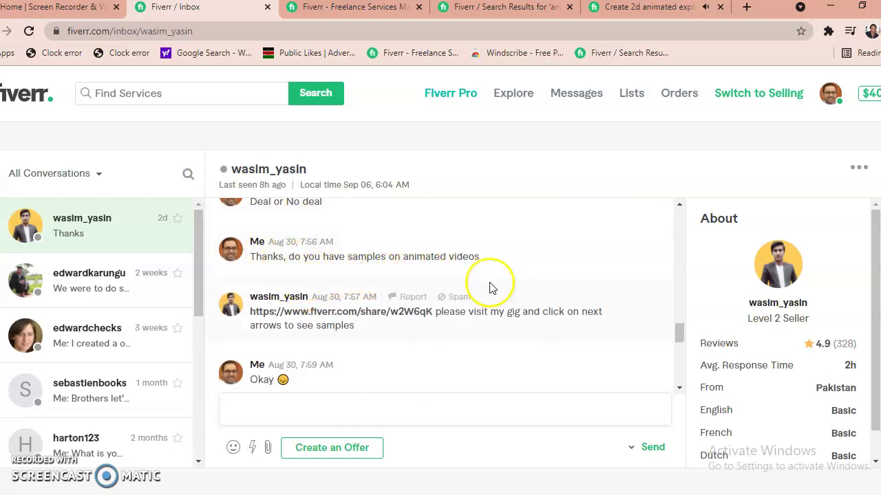
Open the seller's shared gig link from the chat, play its preview video and look over the gig page.
{"action": "left_click", "coordinate": [359, 311]}
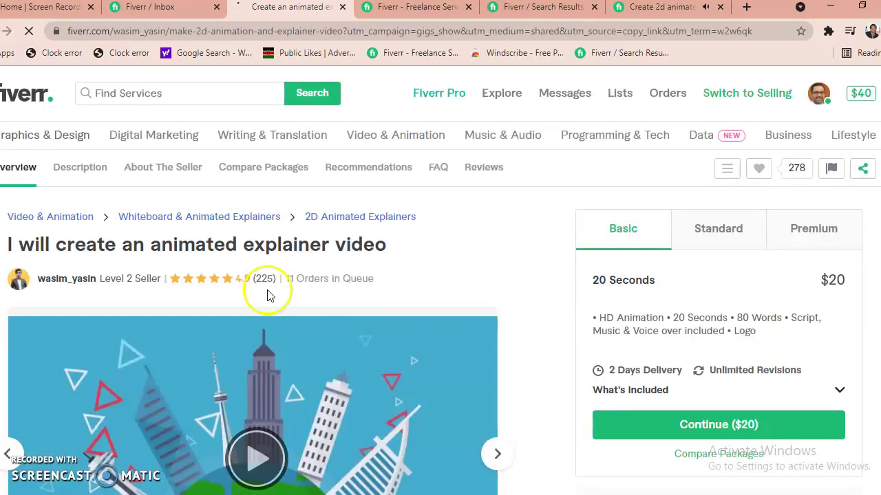
{"action": "scroll", "coordinate": [234, 297], "scroll_direction": "down", "scroll_amount": 1}
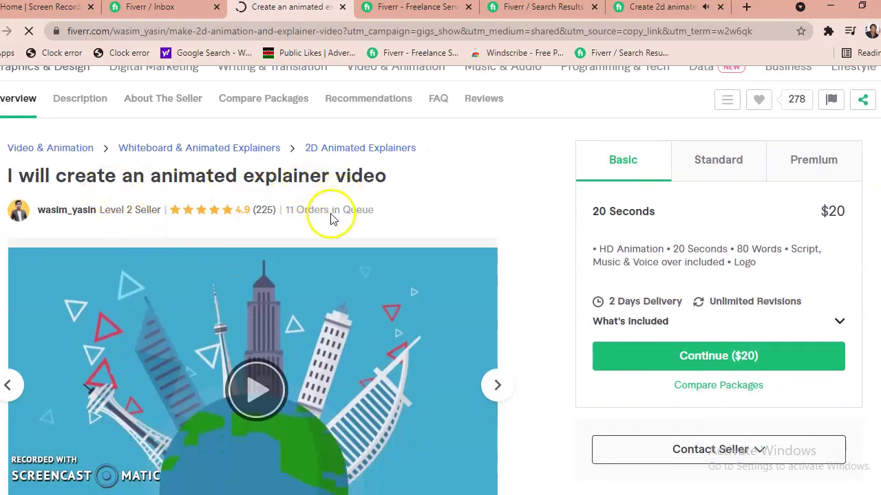
{"action": "scroll", "coordinate": [333, 216], "scroll_direction": "down", "scroll_amount": 2}
{"action": "left_click", "coordinate": [256, 250]}
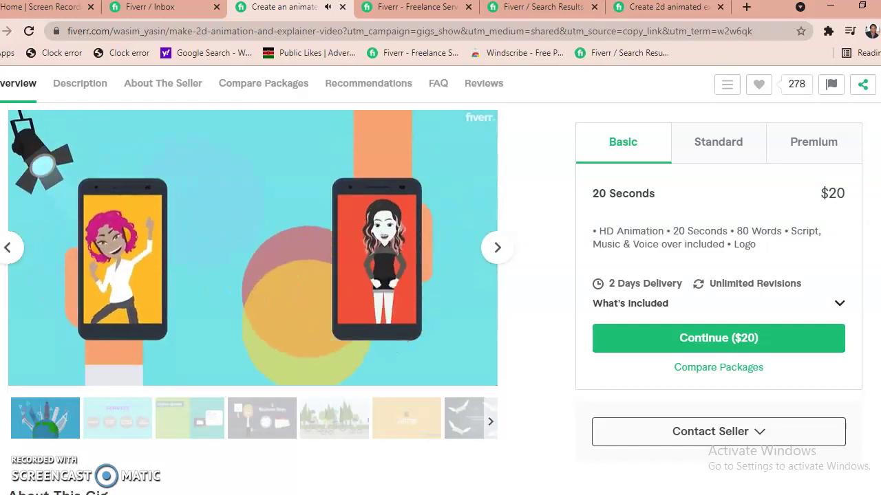
{"action": "scroll", "coordinate": [383, 252], "scroll_direction": "up", "scroll_amount": 2}
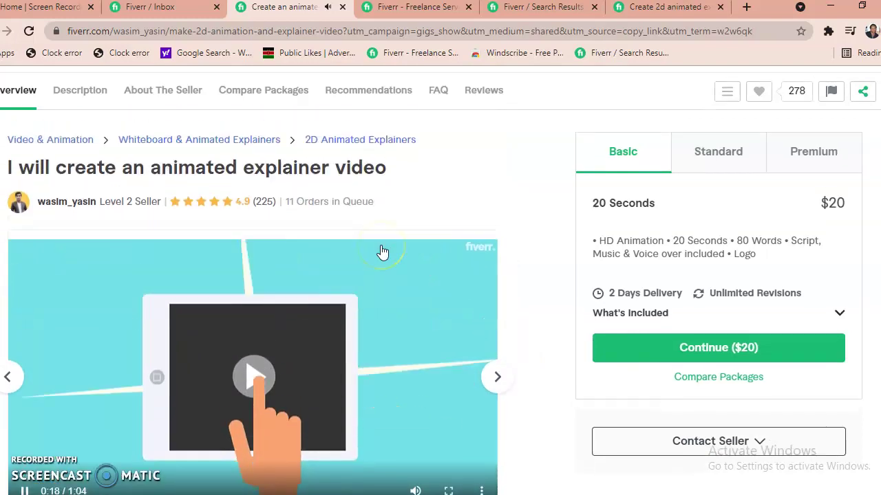
{"action": "scroll", "coordinate": [412, 255], "scroll_direction": "down", "scroll_amount": 1}
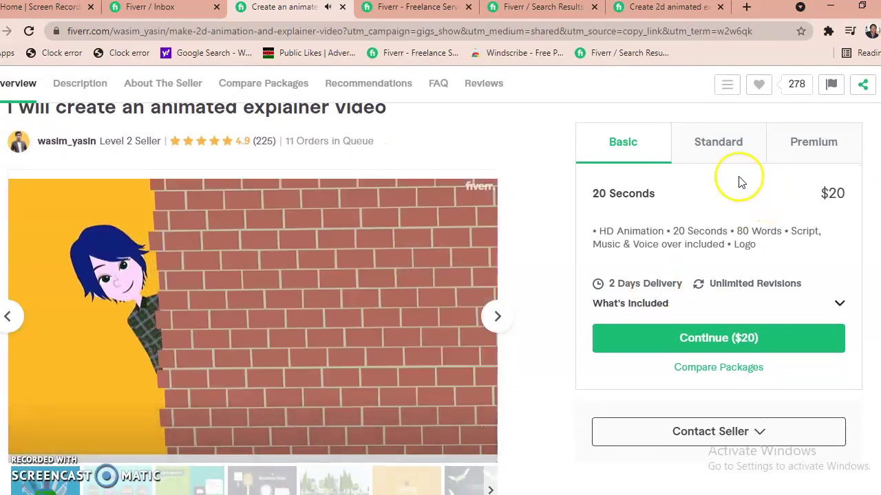
{"action": "scroll", "coordinate": [385, 251], "scroll_direction": "up", "scroll_amount": 1}
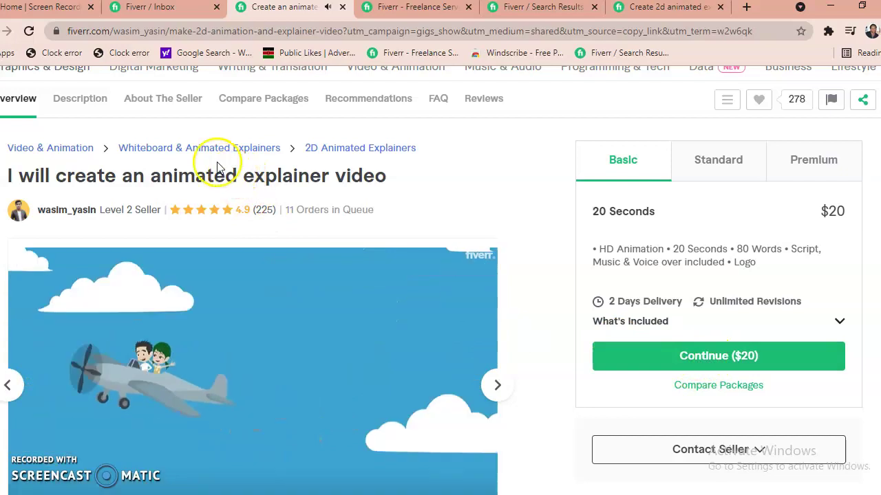
{"action": "scroll", "coordinate": [213, 160], "scroll_direction": "up", "scroll_amount": 1}
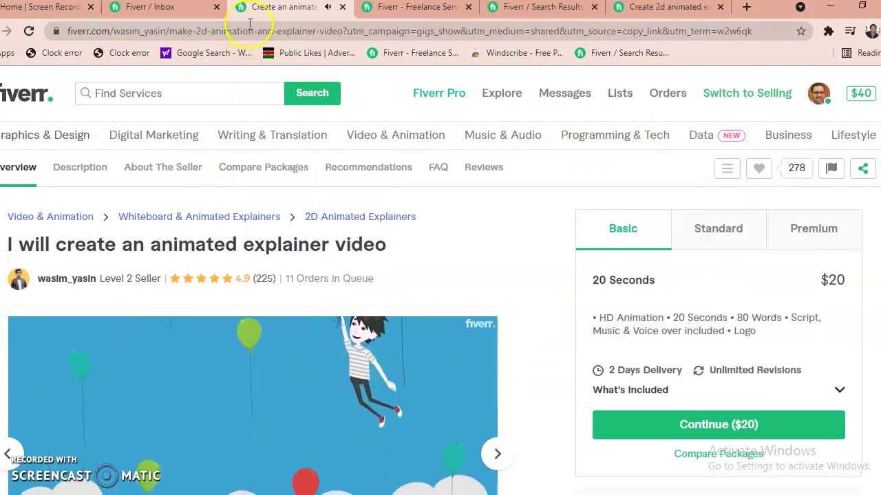
Return to the inbox conversation, continue with the $17 custom offer for an animated explainer video and pay for the order.
{"action": "left_click", "coordinate": [190, 7]}
{"action": "scroll", "coordinate": [330, 330], "scroll_direction": "down", "scroll_amount": 5}
{"action": "scroll", "coordinate": [423, 366], "scroll_direction": "up", "scroll_amount": 5}
{"action": "scroll", "coordinate": [423, 365], "scroll_direction": "up", "scroll_amount": 1}
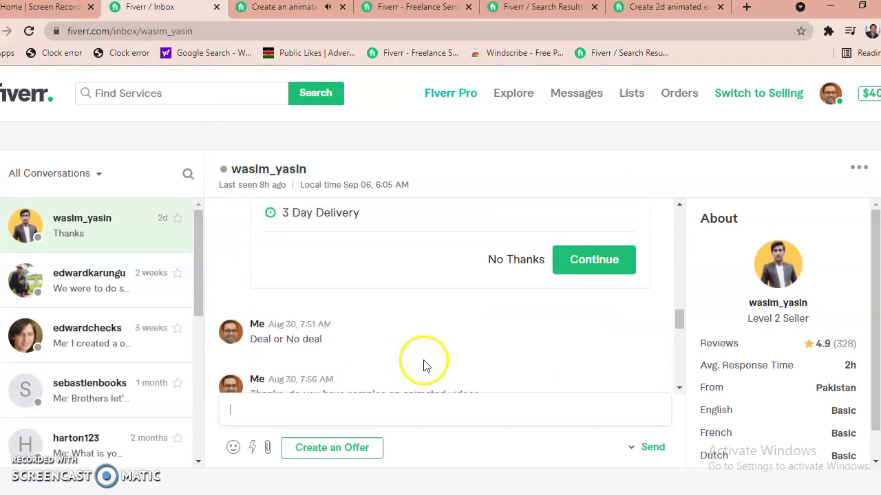
{"action": "scroll", "coordinate": [577, 352], "scroll_direction": "up", "scroll_amount": 1}
{"action": "left_click", "coordinate": [578, 352]}
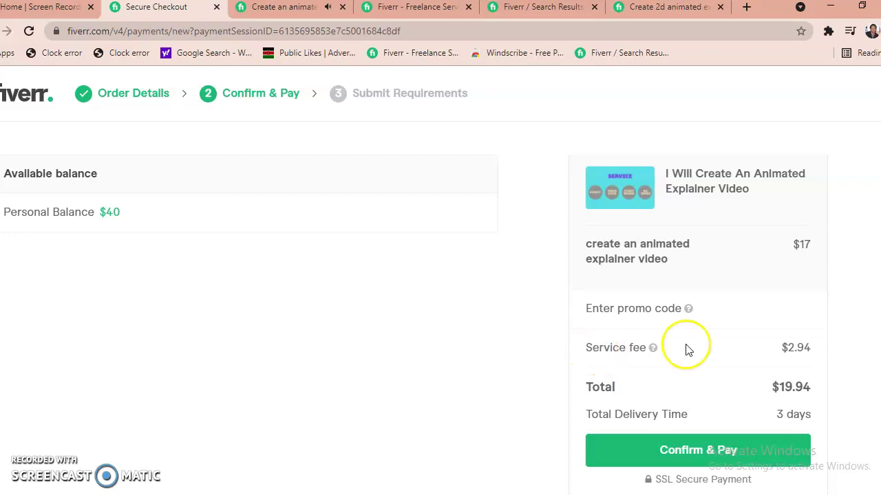
{"action": "scroll", "coordinate": [805, 358], "scroll_direction": "down", "scroll_amount": 1}
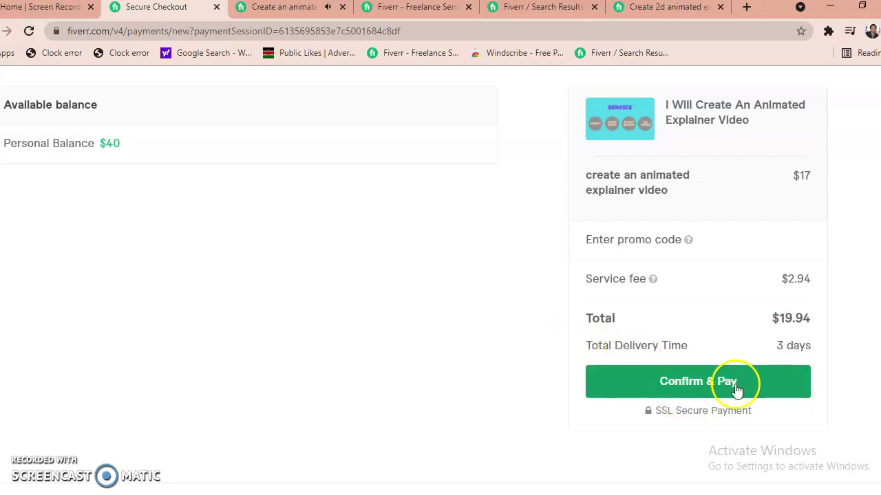
{"action": "left_click", "coordinate": [707, 382]}
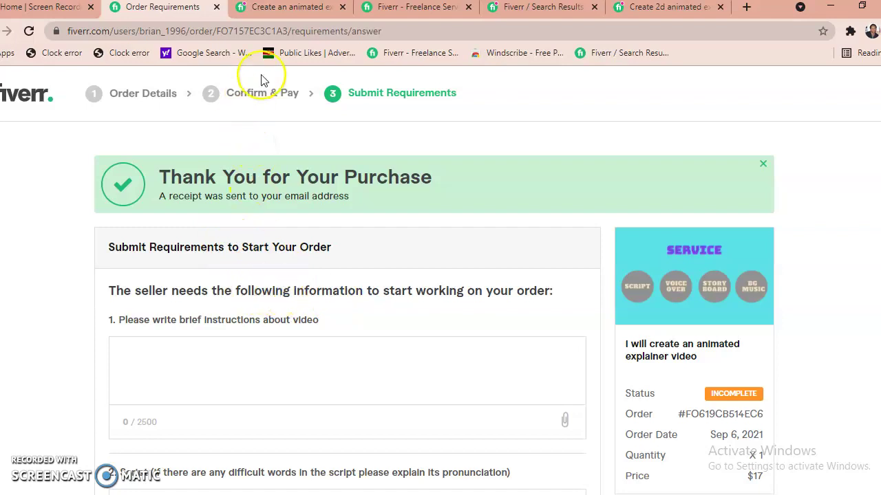
Open the new order's activity page from the instructions reminder and look through its notifications, details and tracking.
{"action": "left_click", "coordinate": [294, 8]}
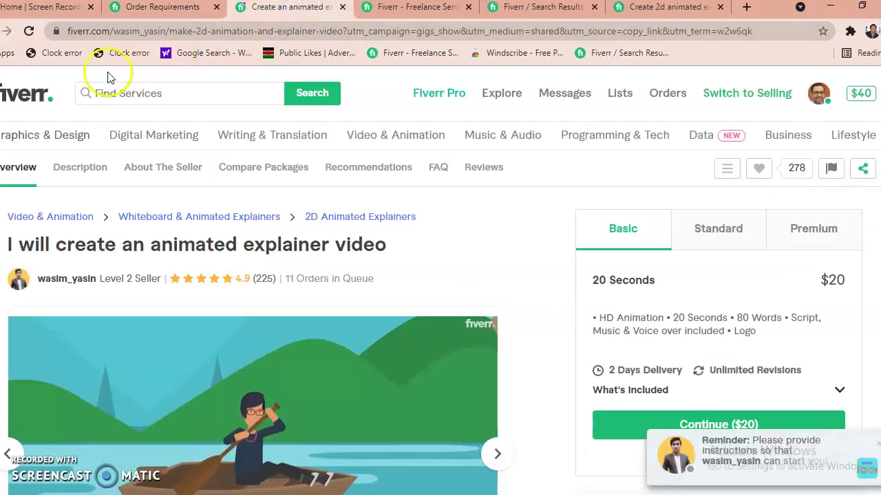
{"action": "left_click", "coordinate": [749, 454]}
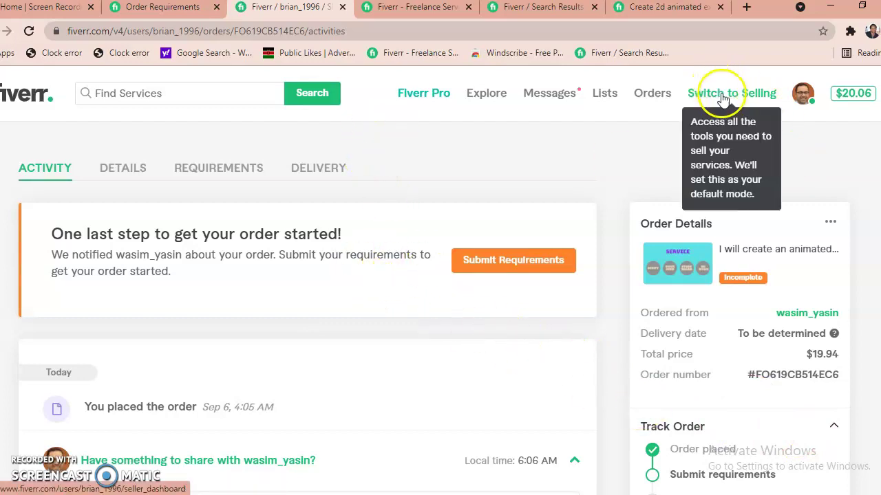
{"action": "left_click", "coordinate": [541, 91]}
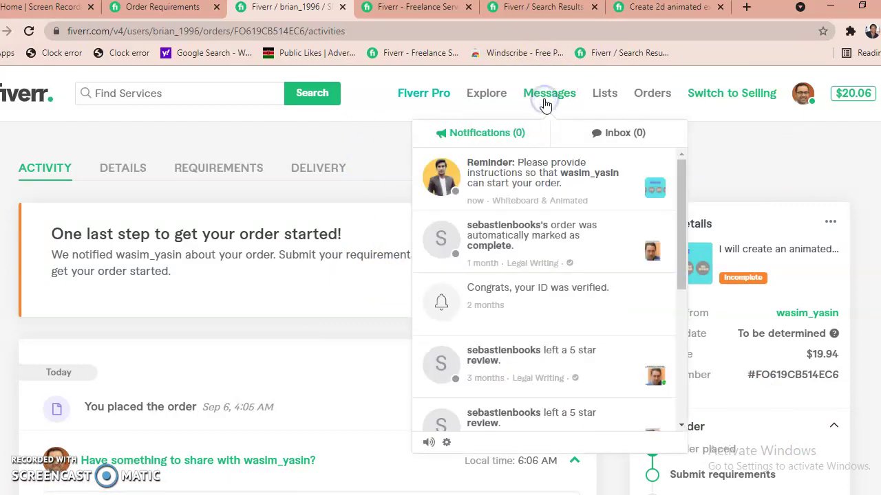
{"action": "left_click", "coordinate": [543, 184]}
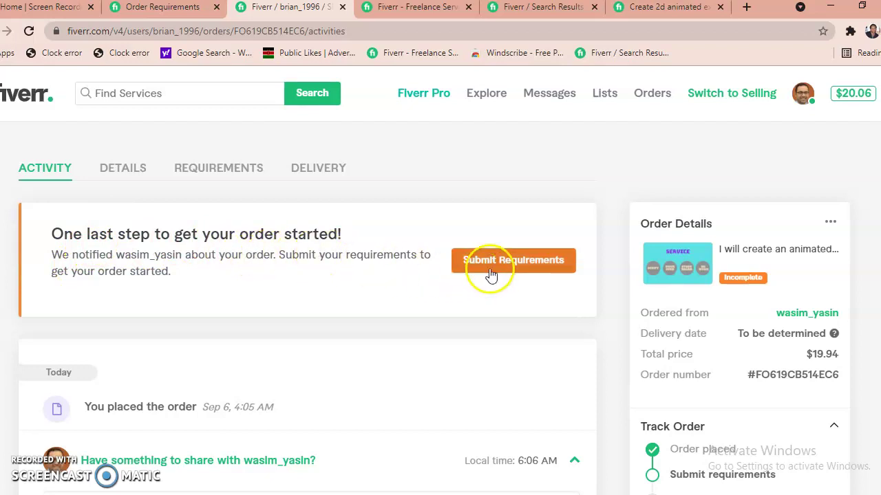
{"action": "left_click", "coordinate": [557, 97]}
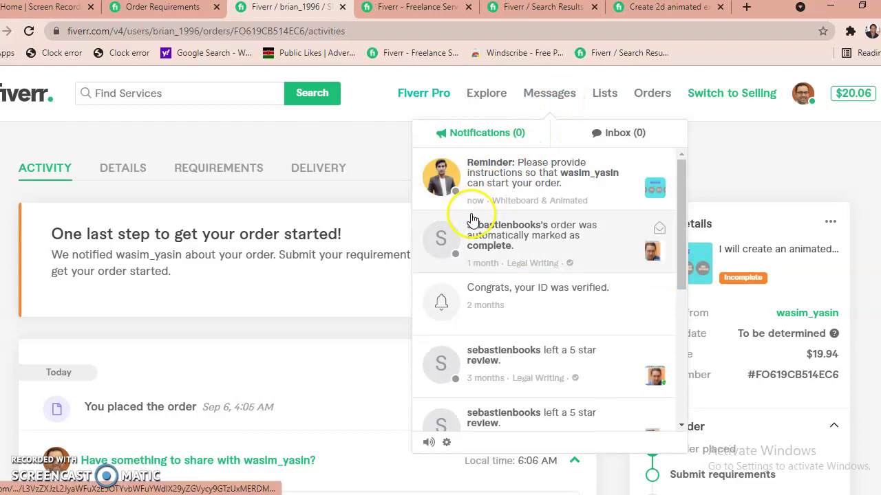
{"action": "left_click", "coordinate": [477, 167]}
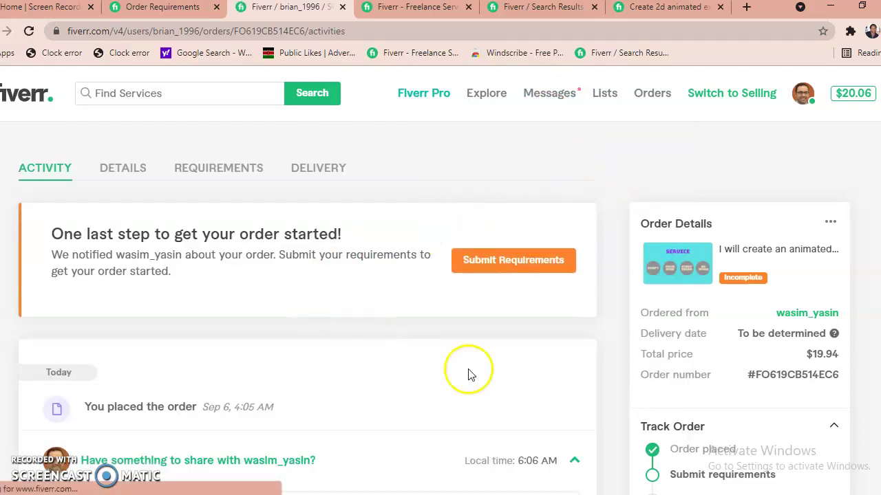
{"action": "scroll", "coordinate": [692, 363], "scroll_direction": "down", "scroll_amount": 4}
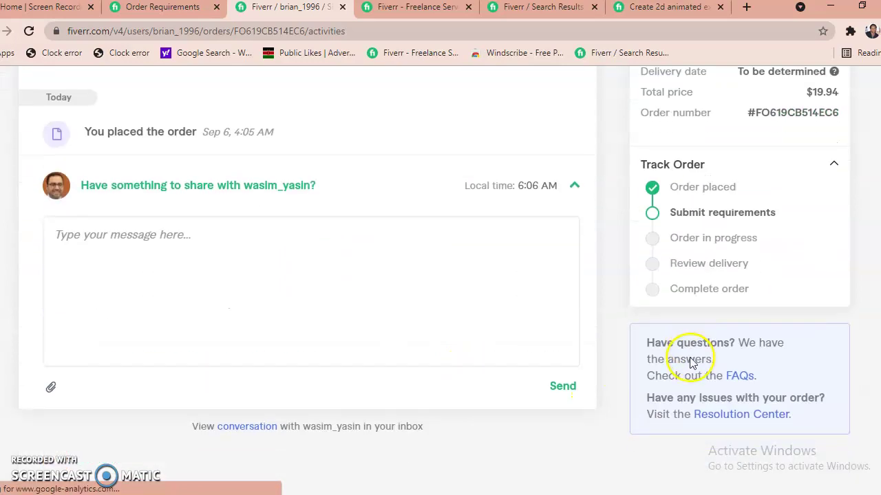
{"action": "scroll", "coordinate": [430, 301], "scroll_direction": "down", "scroll_amount": 3}
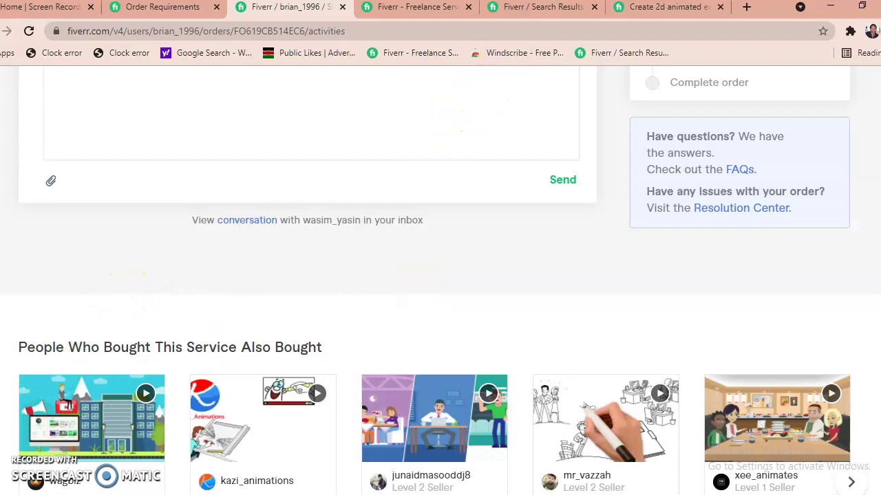
Go back to the order requirements form and paste the copied text as the answer to the Script question.
{"action": "left_click", "coordinate": [507, 10]}
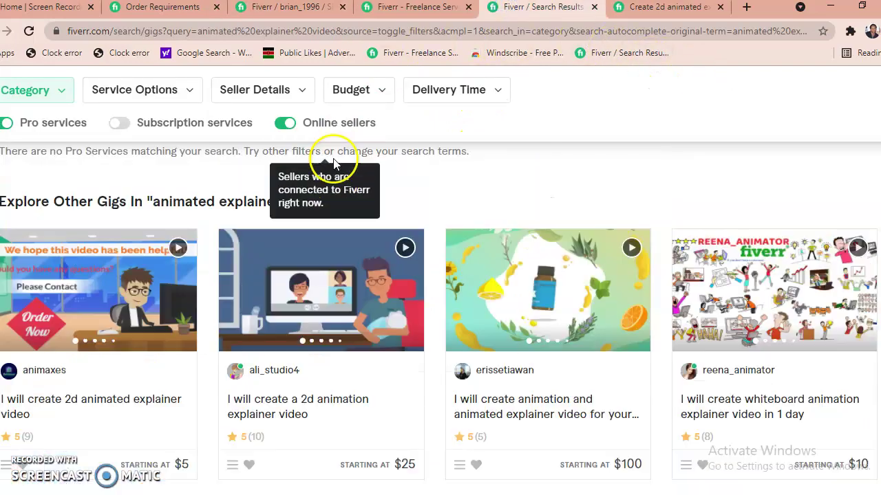
{"action": "scroll", "coordinate": [338, 165], "scroll_direction": "up", "scroll_amount": 2}
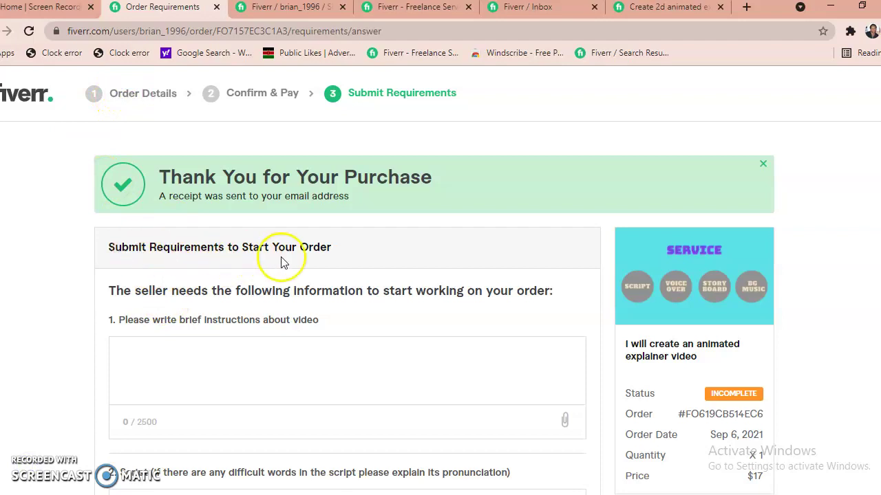
{"action": "scroll", "coordinate": [158, 208], "scroll_direction": "down", "scroll_amount": 1}
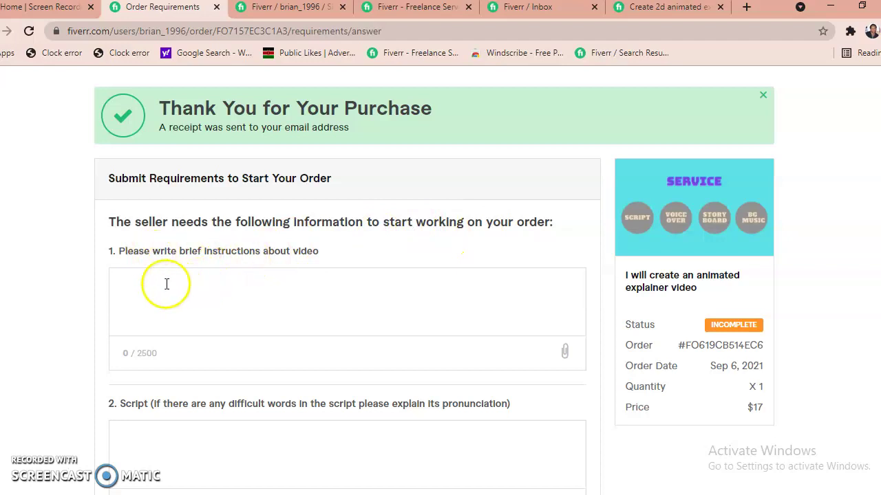
{"action": "scroll", "coordinate": [171, 371], "scroll_direction": "down", "scroll_amount": 2}
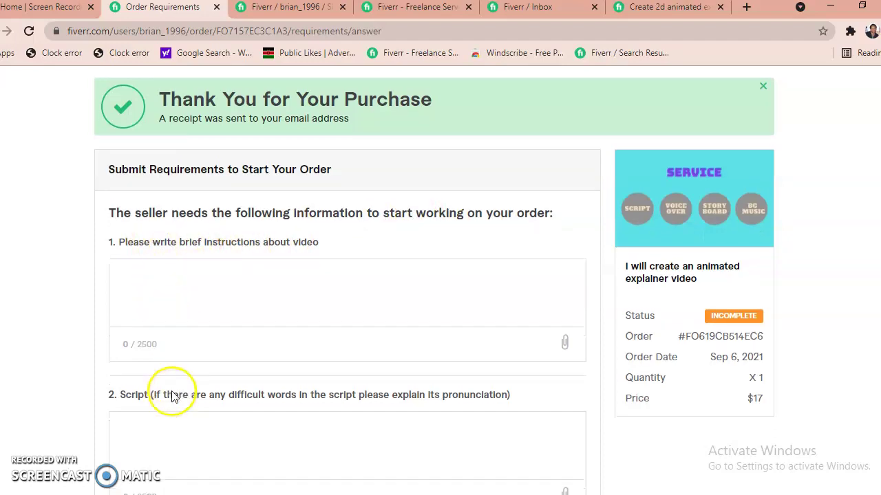
{"action": "right_click", "coordinate": [151, 308]}
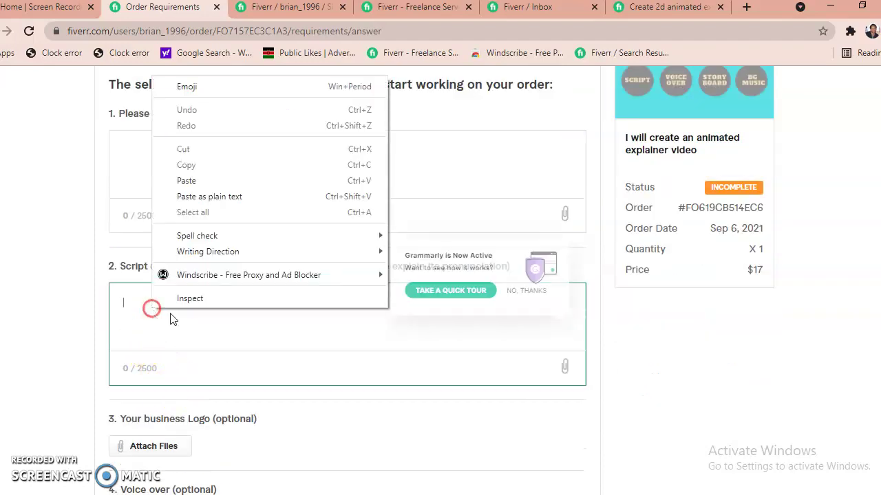
{"action": "left_click", "coordinate": [219, 180]}
Enter "i need aN aNIMATED VIDEO EXPLAINER" as the brief instructions about the video.
{"action": "left_click", "coordinate": [163, 170]}
{"action": "type", "text": "i need aNIMATED VIDEO EXPLAINER"}
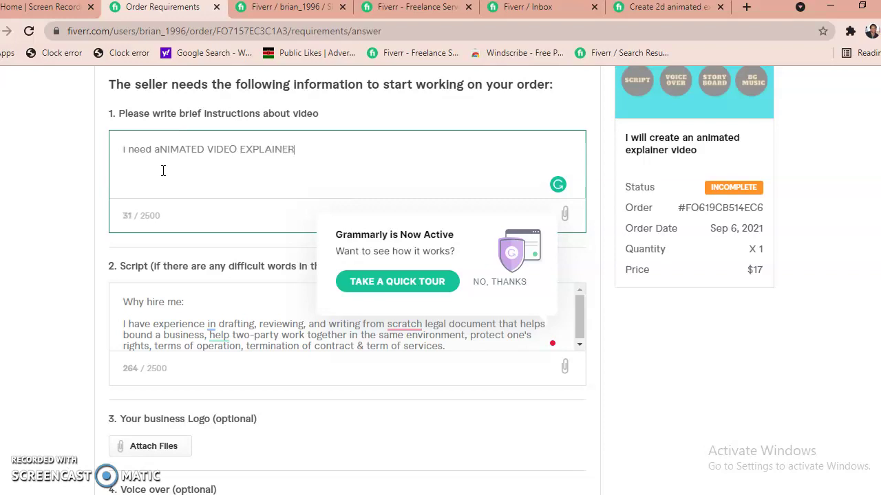
{"action": "mouse_move", "coordinate": [173, 149]}
{"action": "left_click", "coordinate": [181, 170]}
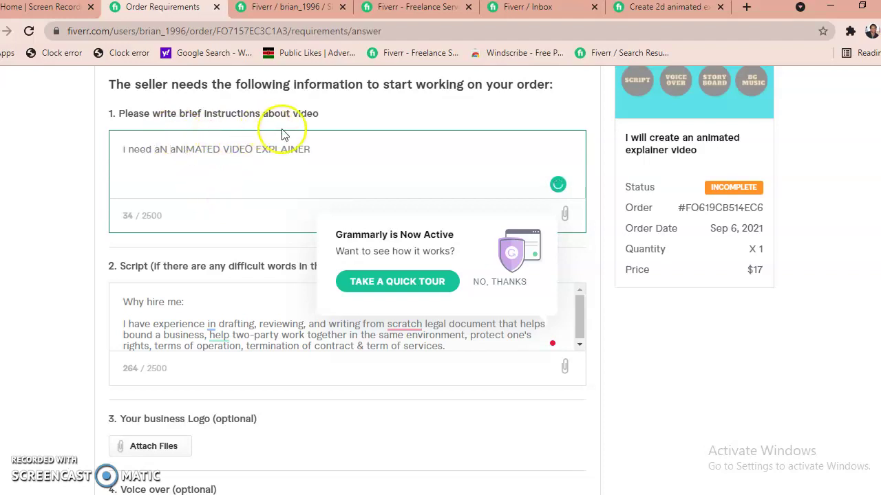
Accept the "a scratch" correction in the Script answer and remove its "Why hire me:" heading along with the blank line.
{"action": "left_click", "coordinate": [402, 323]}
{"action": "left_click", "coordinate": [408, 347]}
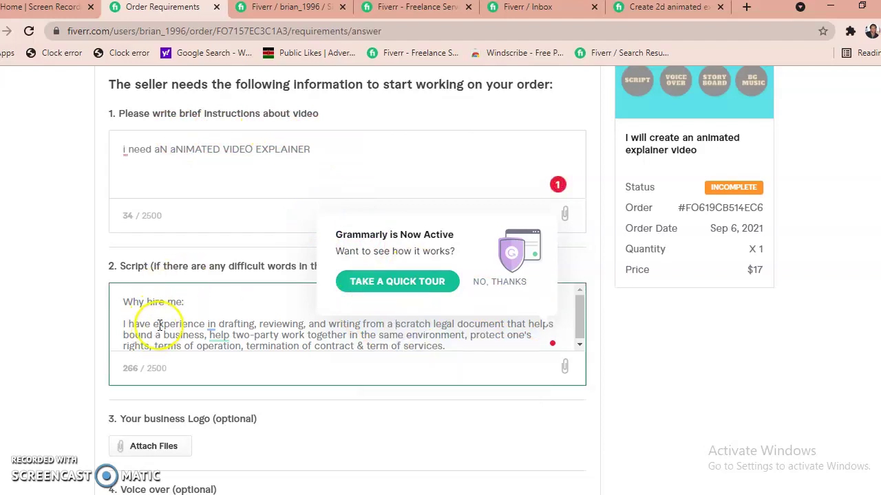
{"action": "mouse_move", "coordinate": [211, 329]}
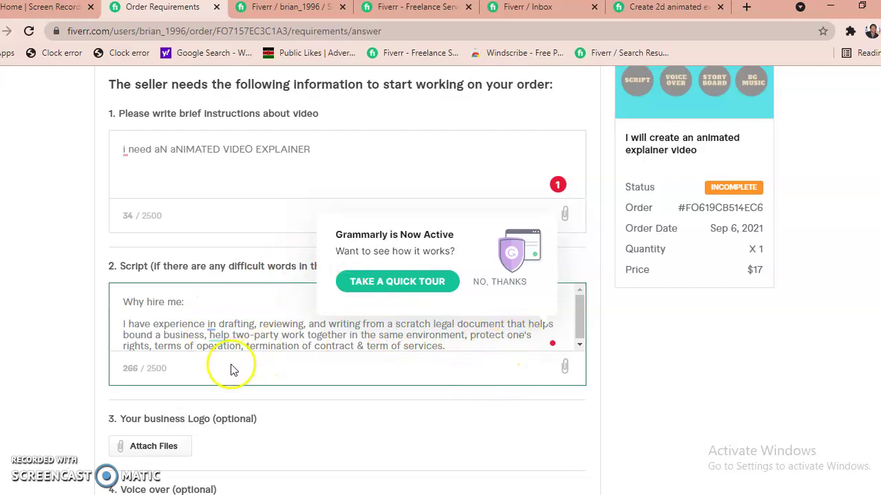
{"action": "scroll", "coordinate": [309, 372], "scroll_direction": "down", "scroll_amount": 1}
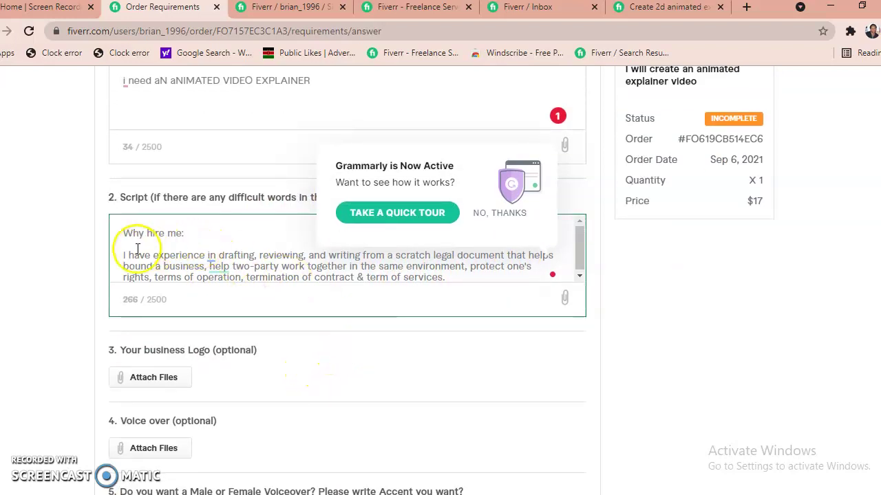
{"action": "left_click_drag", "start_coordinate": [123, 245], "coordinate": [117, 231]}
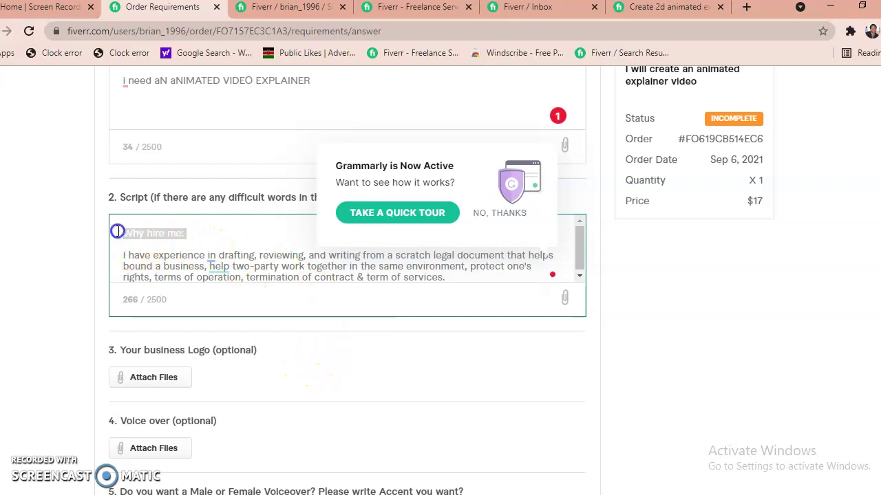
{"action": "key", "text": "BackSpace"}
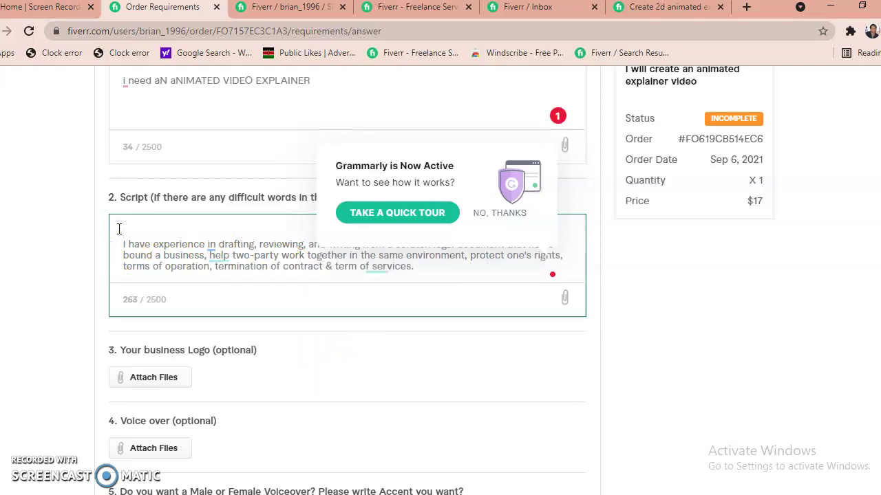
{"action": "left_click", "coordinate": [122, 245]}
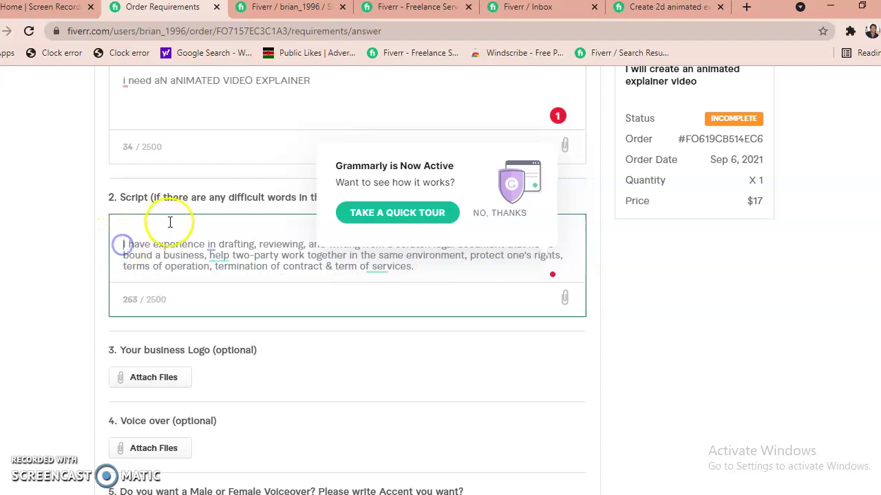
{"action": "key", "text": "BackSpace"}
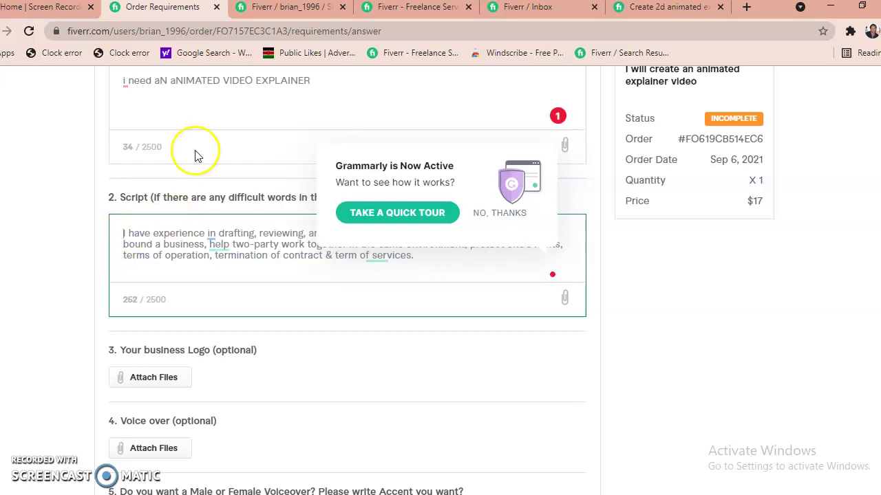
{"action": "left_click", "coordinate": [430, 258]}
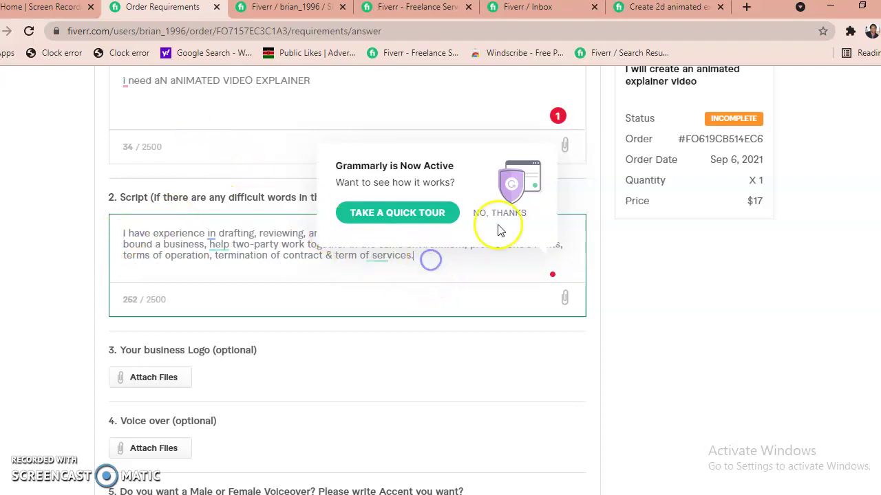
Check the file attachment option of the brief instructions and the Grammarly suggestions on the Script answer.
{"action": "left_click", "coordinate": [564, 143]}
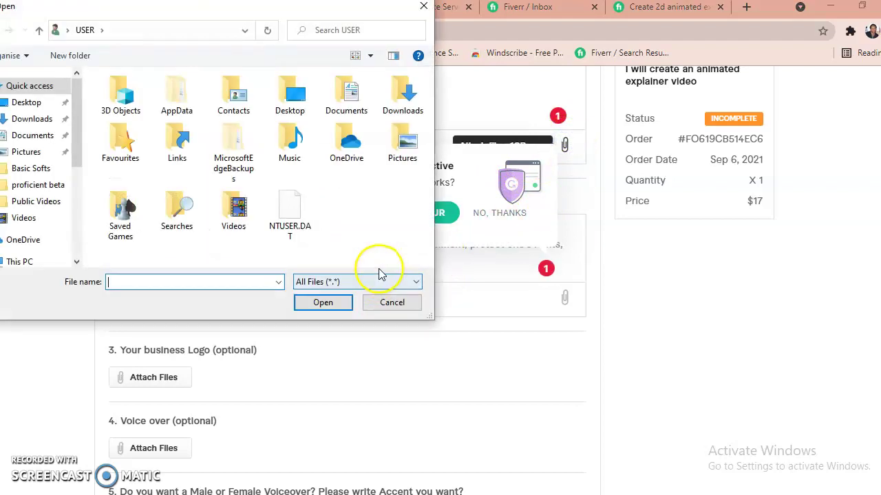
{"action": "left_click", "coordinate": [402, 302]}
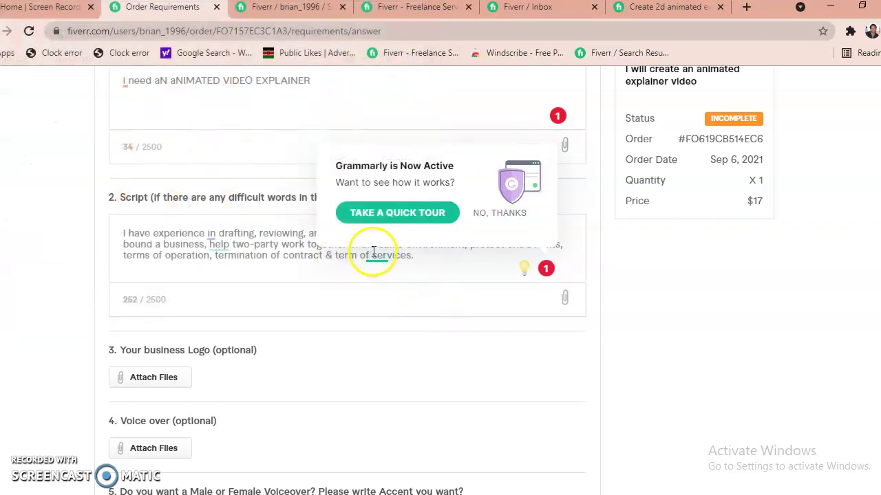
{"action": "left_click", "coordinate": [372, 253]}
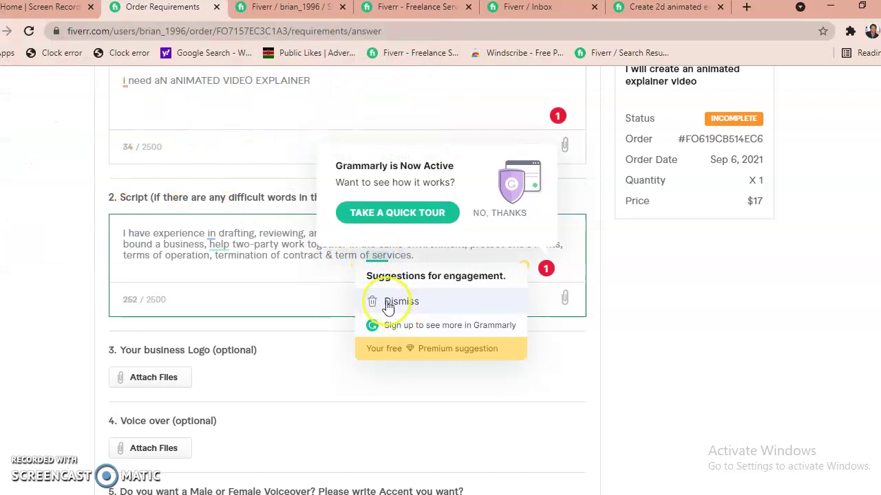
{"action": "mouse_move", "coordinate": [219, 247]}
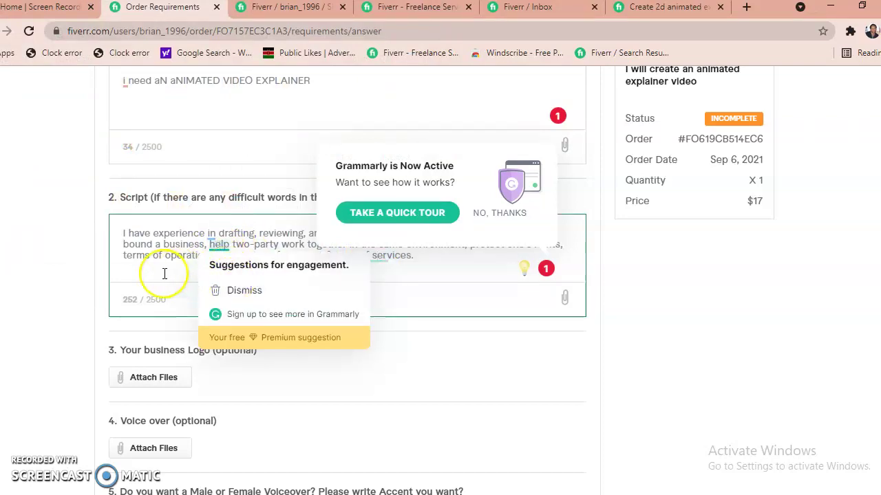
{"action": "left_click_drag", "start_coordinate": [127, 301], "coordinate": [183, 305]}
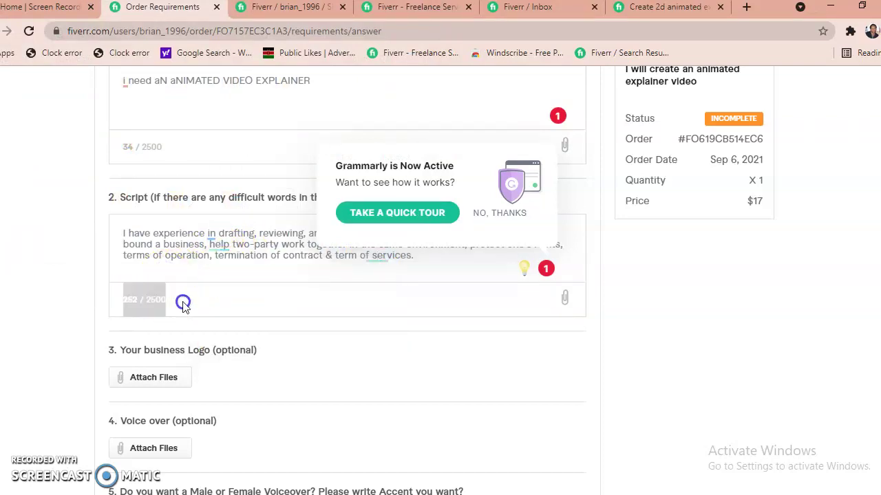
{"action": "left_click", "coordinate": [189, 302]}
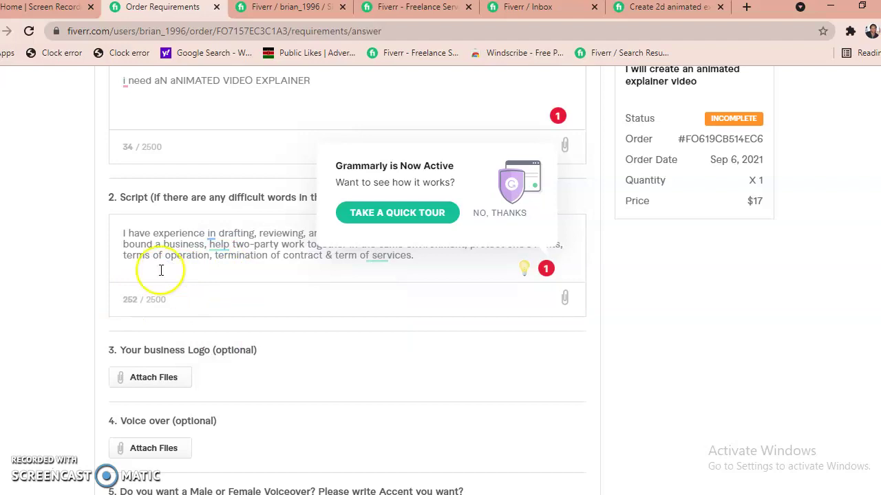
Answer the voiceover and accent question with "MALES" and "American English ascent" on a second line.
{"action": "scroll", "coordinate": [276, 359], "scroll_direction": "down", "scroll_amount": 1}
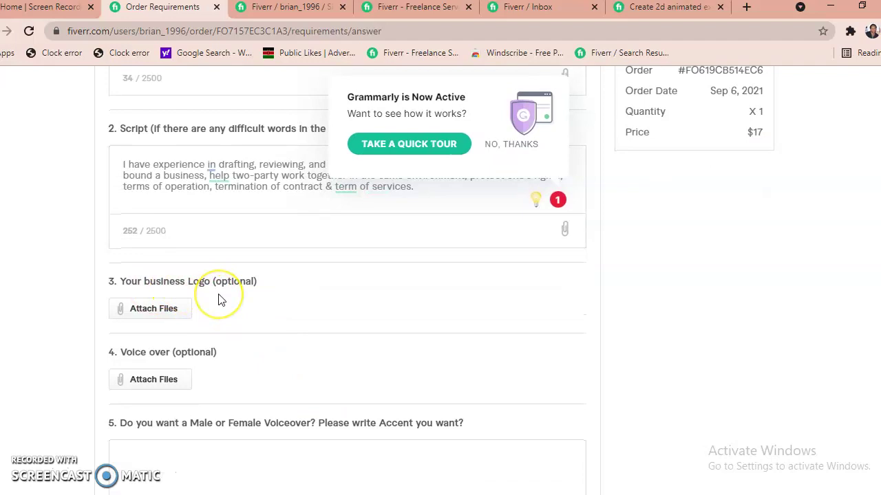
{"action": "scroll", "coordinate": [217, 301], "scroll_direction": "down", "scroll_amount": 1}
{"action": "scroll", "coordinate": [220, 300], "scroll_direction": "down", "scroll_amount": 2}
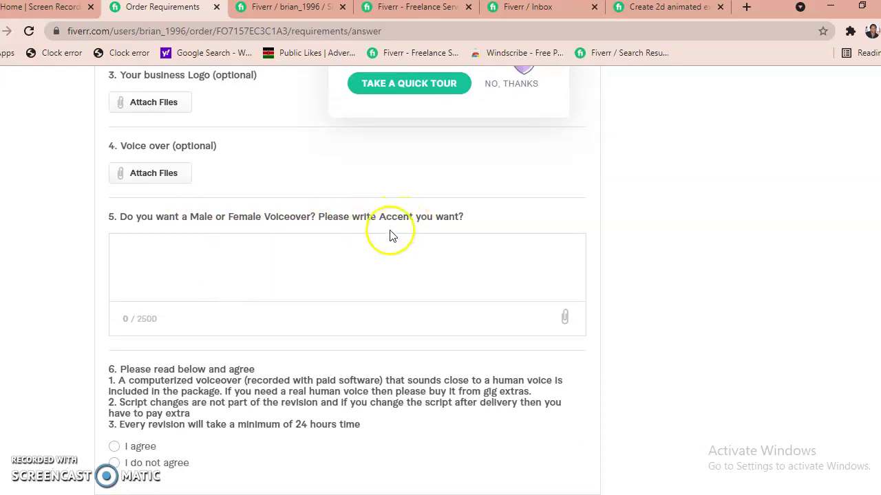
{"action": "left_click", "coordinate": [146, 252]}
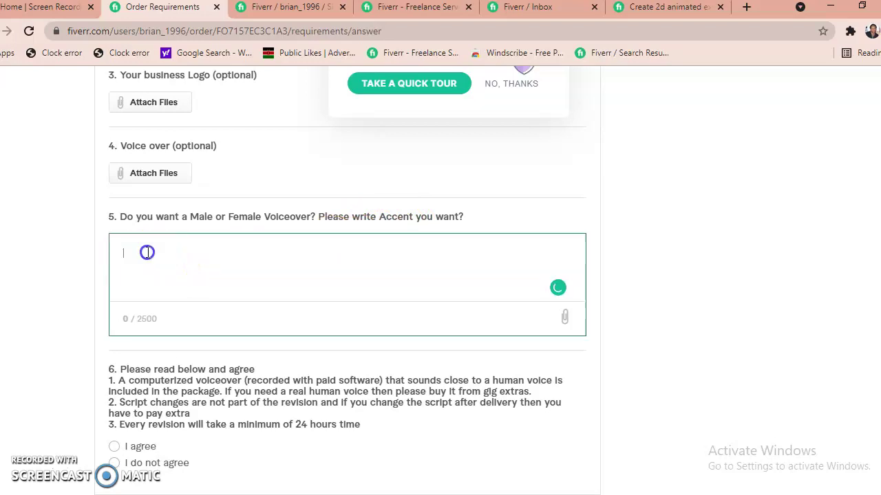
{"action": "type", "text": "MALES"}
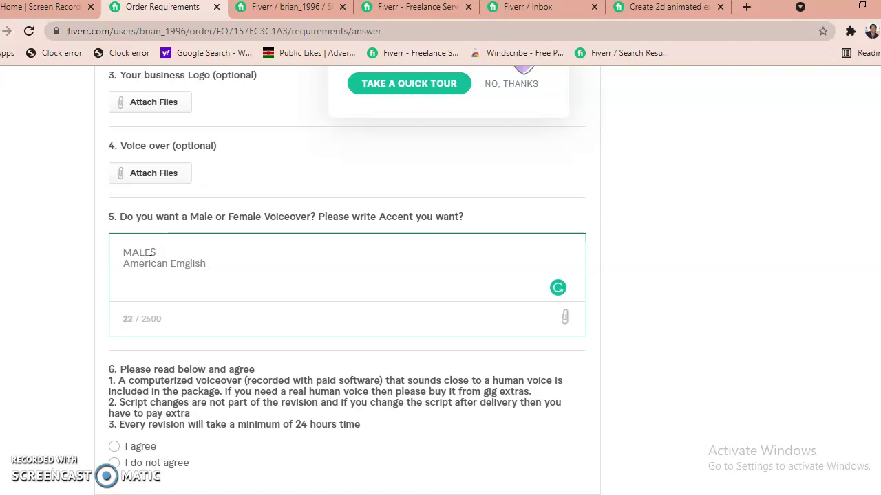
{"action": "left_click", "coordinate": [189, 263]}
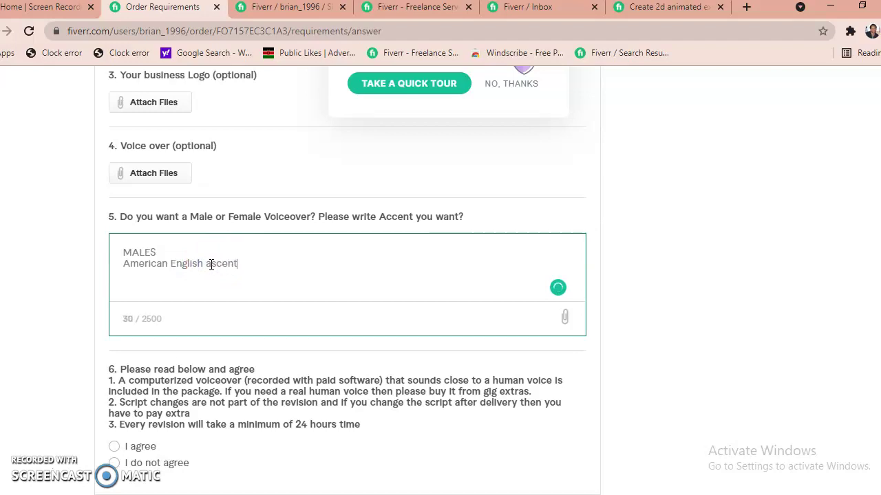
Agree to the seller's voiceover and revision terms and declare the provided information accurate and complete.
{"action": "scroll", "coordinate": [324, 222], "scroll_direction": "down", "scroll_amount": 1}
{"action": "scroll", "coordinate": [200, 282], "scroll_direction": "down", "scroll_amount": 1}
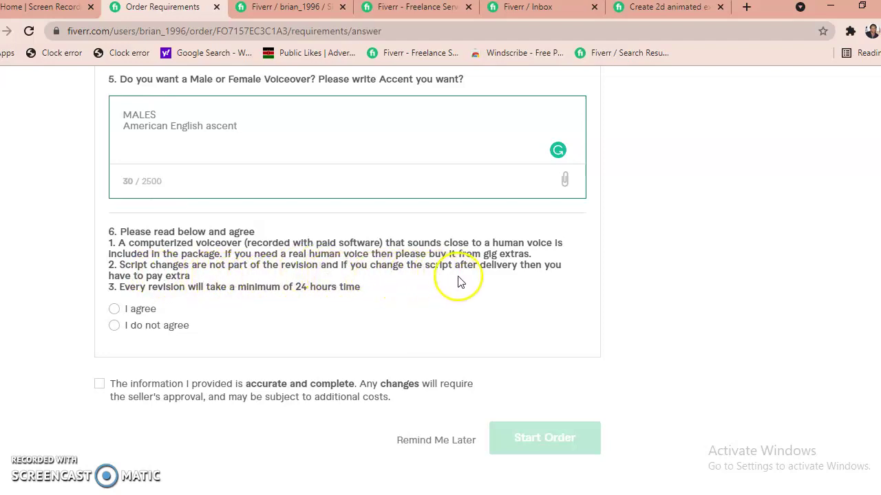
{"action": "left_click", "coordinate": [114, 309]}
{"action": "scroll", "coordinate": [172, 340], "scroll_direction": "down", "scroll_amount": 1}
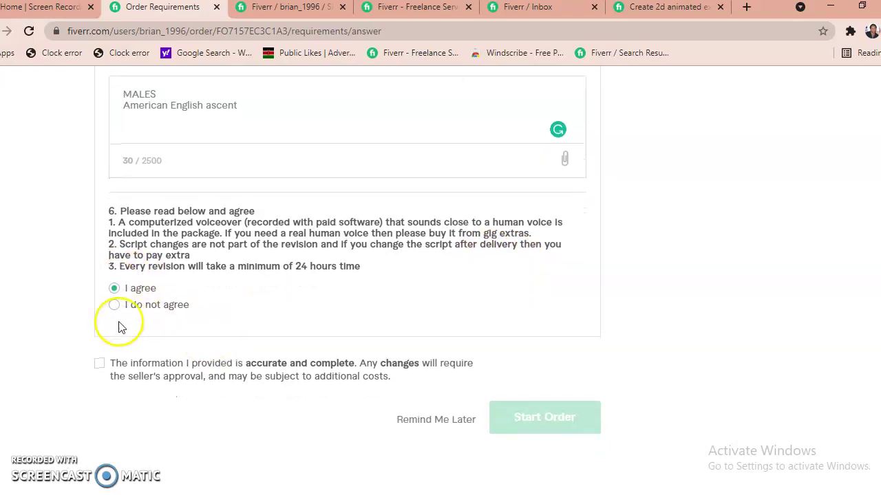
{"action": "left_click", "coordinate": [99, 363]}
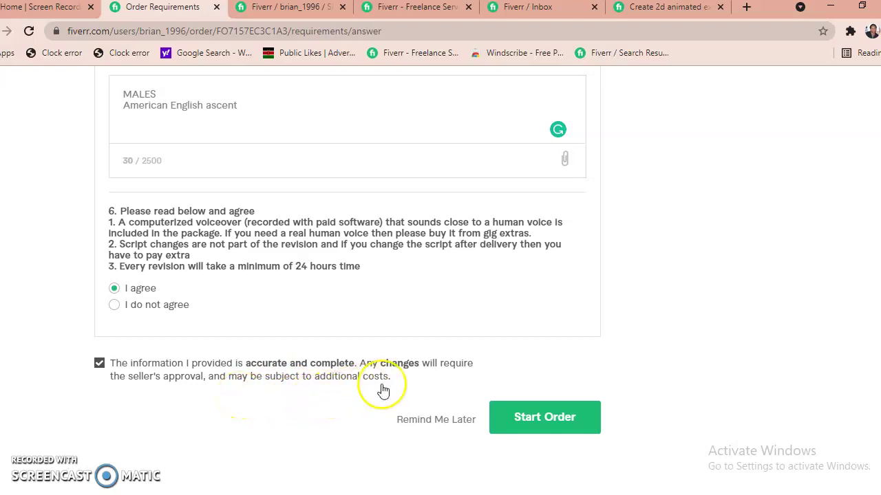
Decline the Grammarly quick tour covering the form and review the Script answer.
{"action": "scroll", "coordinate": [383, 391], "scroll_direction": "up", "scroll_amount": 6}
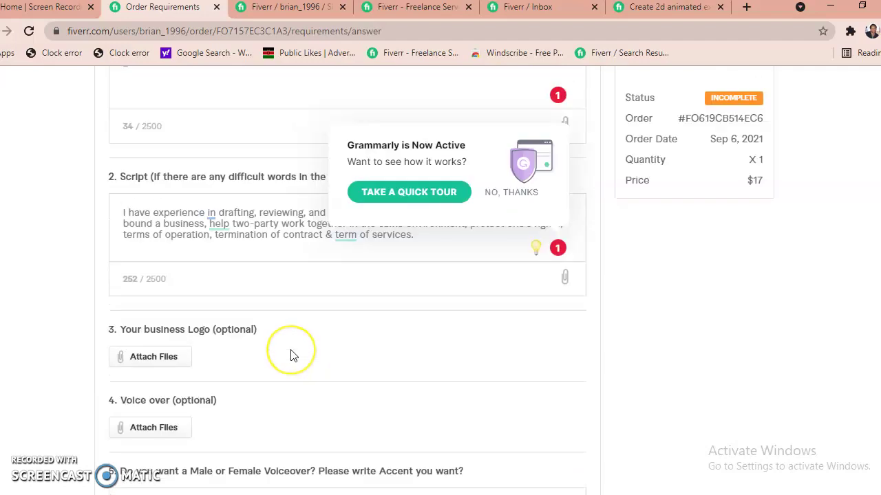
{"action": "scroll", "coordinate": [290, 355], "scroll_direction": "up", "scroll_amount": 1}
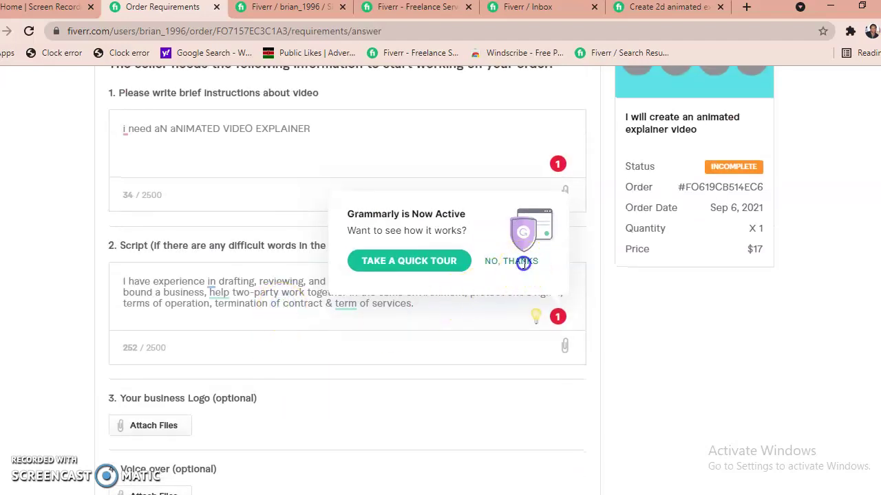
{"action": "left_click", "coordinate": [521, 262]}
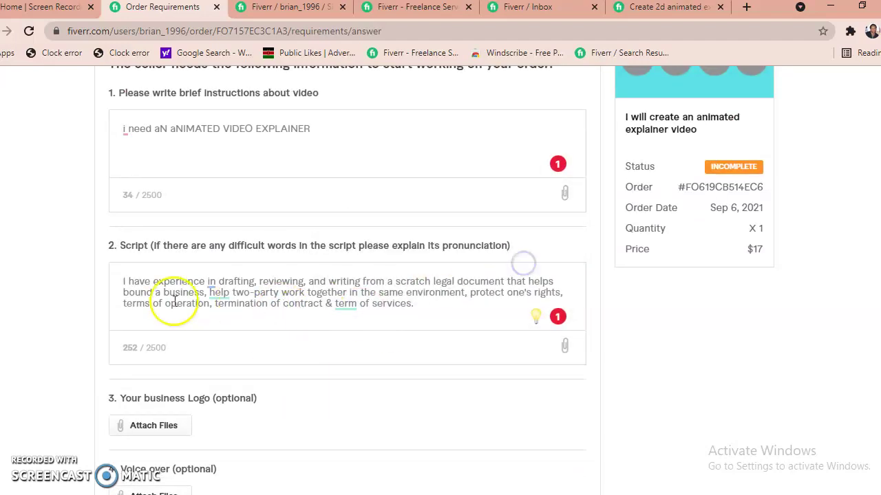
{"action": "left_click", "coordinate": [214, 284]}
{"action": "left_click", "coordinate": [260, 281]}
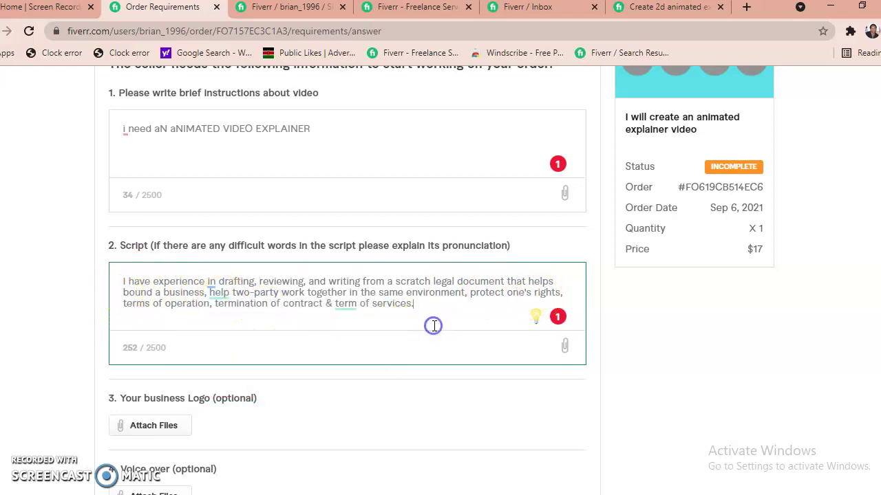
Submit the completed requirements to start the order.
{"action": "scroll", "coordinate": [454, 393], "scroll_direction": "down", "scroll_amount": 4}
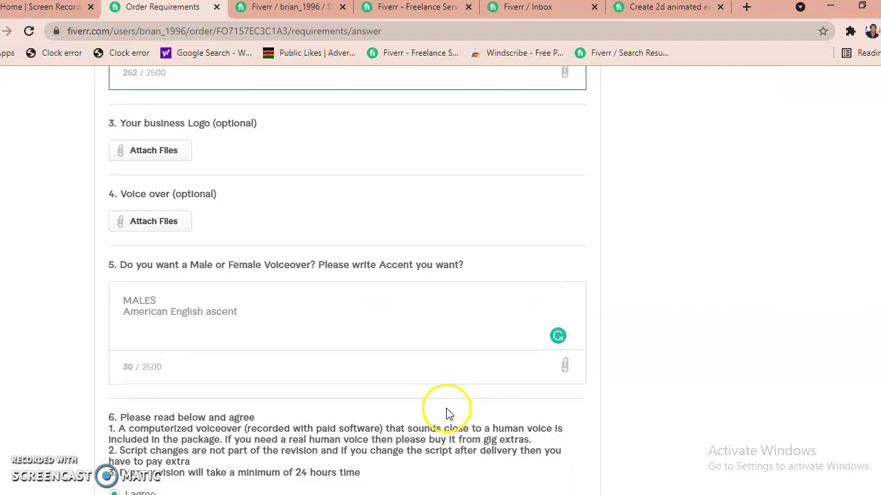
{"action": "scroll", "coordinate": [445, 413], "scroll_direction": "down", "scroll_amount": 3}
{"action": "left_click", "coordinate": [530, 417]}
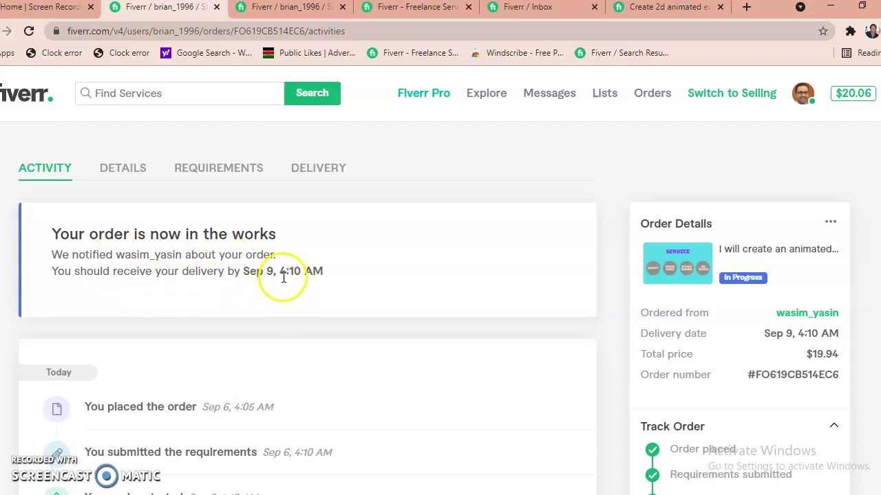
Look through the started order's activity and send the seller a hello message addressing them by first name.
{"action": "scroll", "coordinate": [283, 275], "scroll_direction": "down", "scroll_amount": 3}
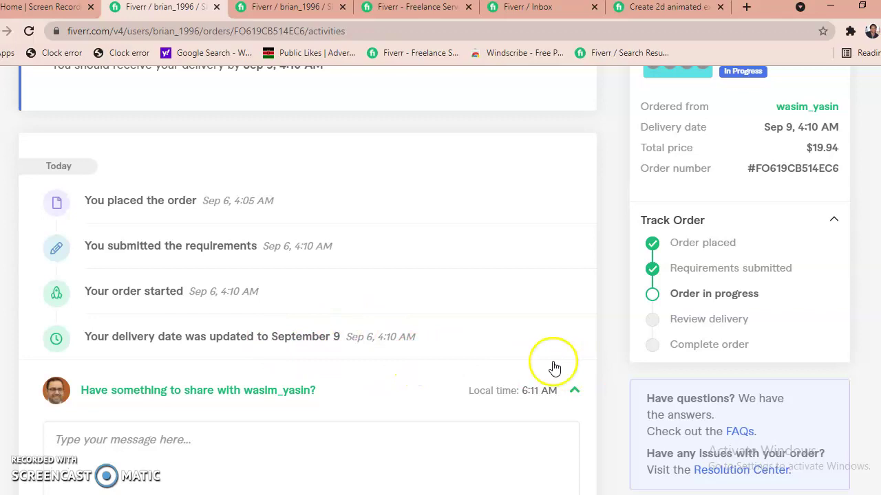
{"action": "scroll", "coordinate": [482, 310], "scroll_direction": "down", "scroll_amount": 2}
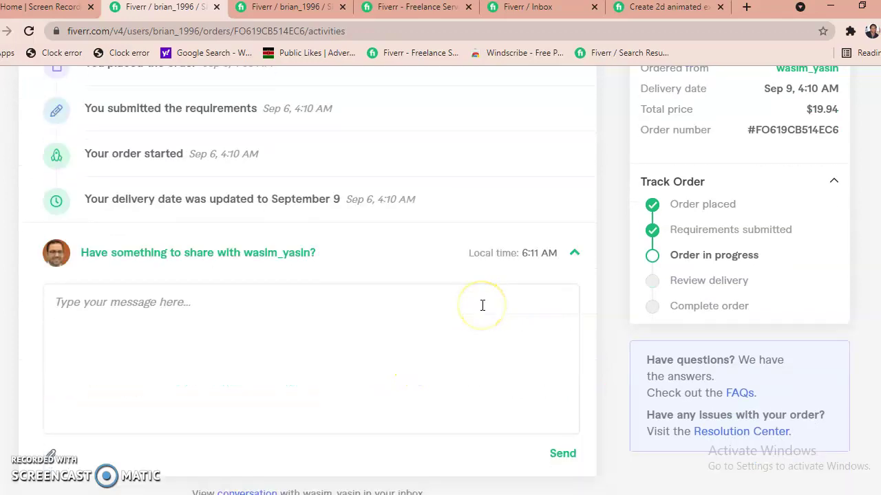
{"action": "scroll", "coordinate": [267, 265], "scroll_direction": "up", "scroll_amount": 3}
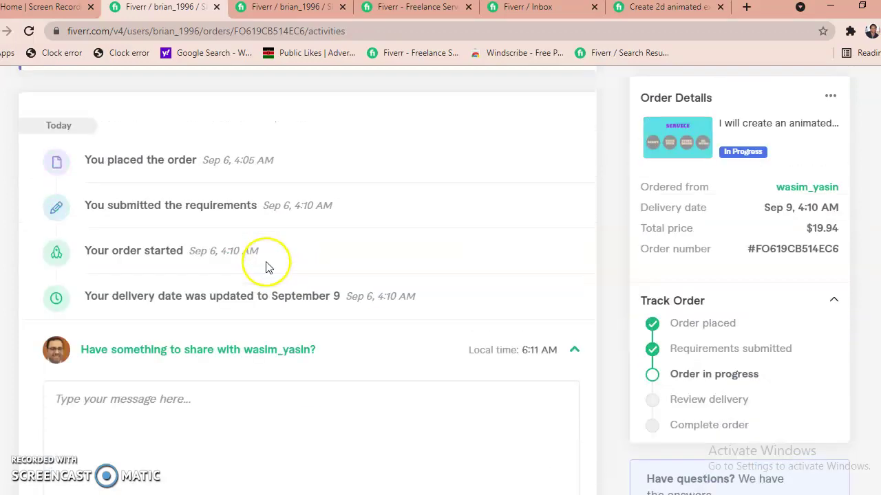
{"action": "scroll", "coordinate": [267, 269], "scroll_direction": "down", "scroll_amount": 5}
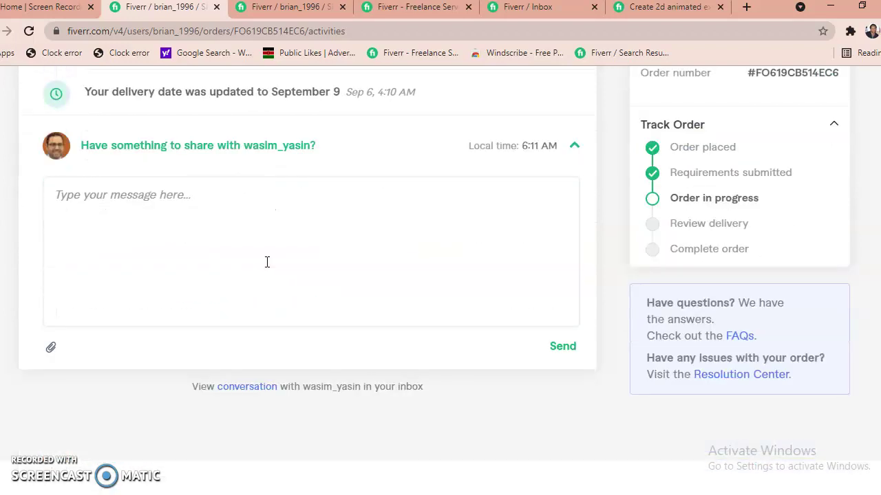
{"action": "left_click", "coordinate": [104, 158]}
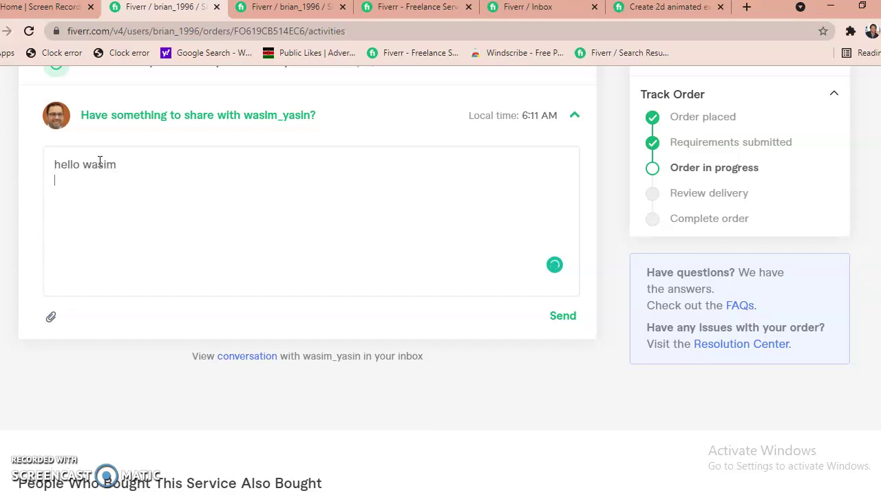
{"action": "left_click", "coordinate": [562, 317]}
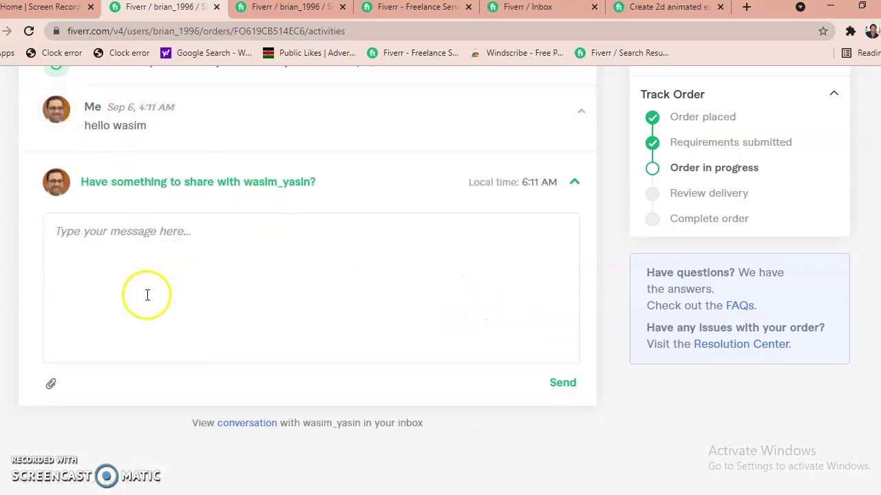
{"action": "scroll", "coordinate": [466, 408], "scroll_direction": "up", "scroll_amount": 8}
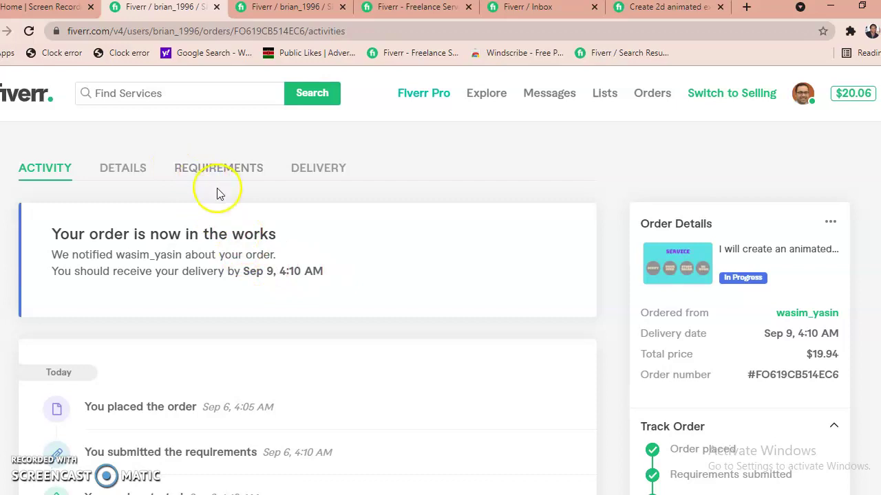
Review the order's details, including its description, the ordered item's quantity and duration, and the price breakdown.
{"action": "left_click", "coordinate": [117, 169]}
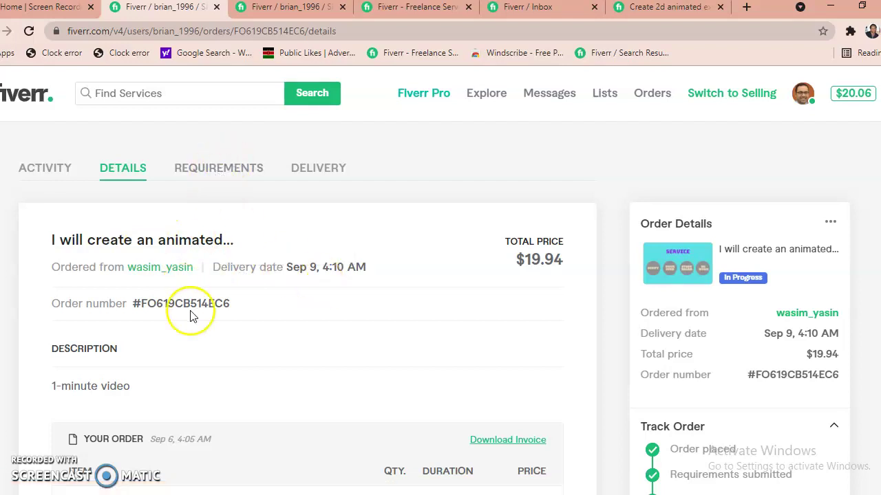
{"action": "scroll", "coordinate": [192, 306], "scroll_direction": "down", "scroll_amount": 2}
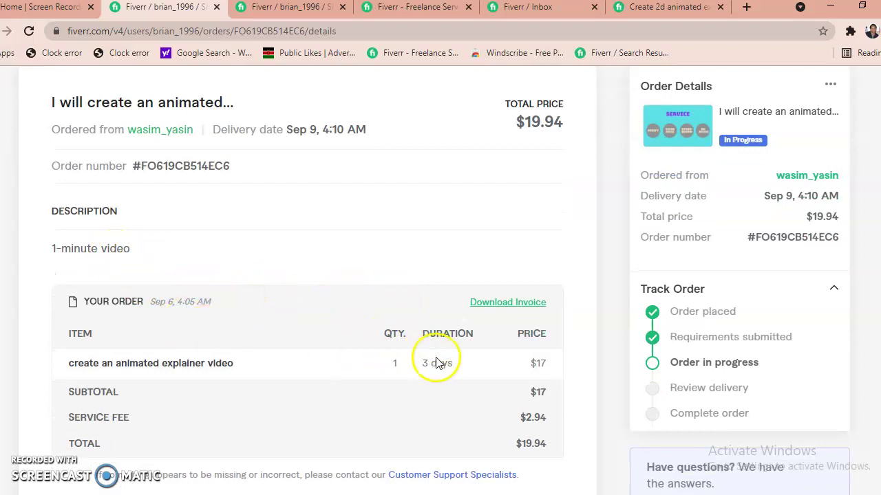
{"action": "scroll", "coordinate": [437, 363], "scroll_direction": "down", "scroll_amount": 1}
{"action": "scroll", "coordinate": [344, 353], "scroll_direction": "up", "scroll_amount": 3}
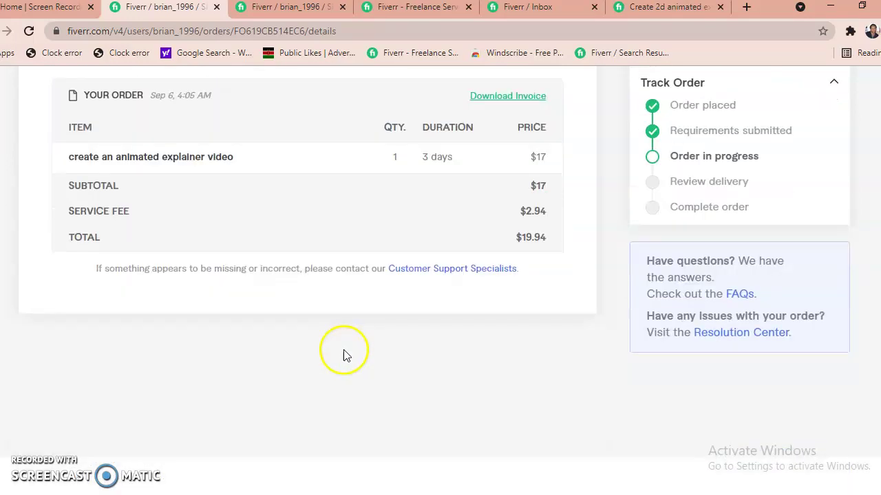
Review the order's submitted requirements and check its delivery page for the finished video.
{"action": "left_click", "coordinate": [233, 170]}
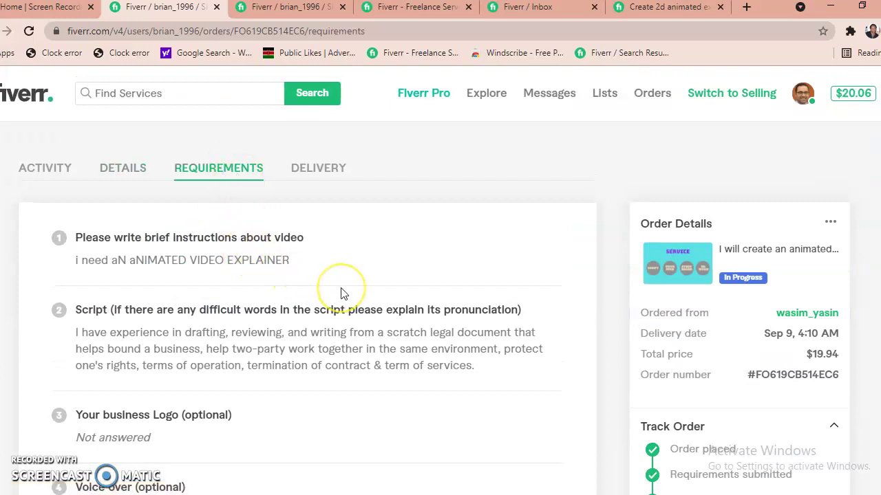
{"action": "scroll", "coordinate": [342, 294], "scroll_direction": "down", "scroll_amount": 2}
{"action": "scroll", "coordinate": [342, 293], "scroll_direction": "up", "scroll_amount": 2}
{"action": "left_click", "coordinate": [302, 165]}
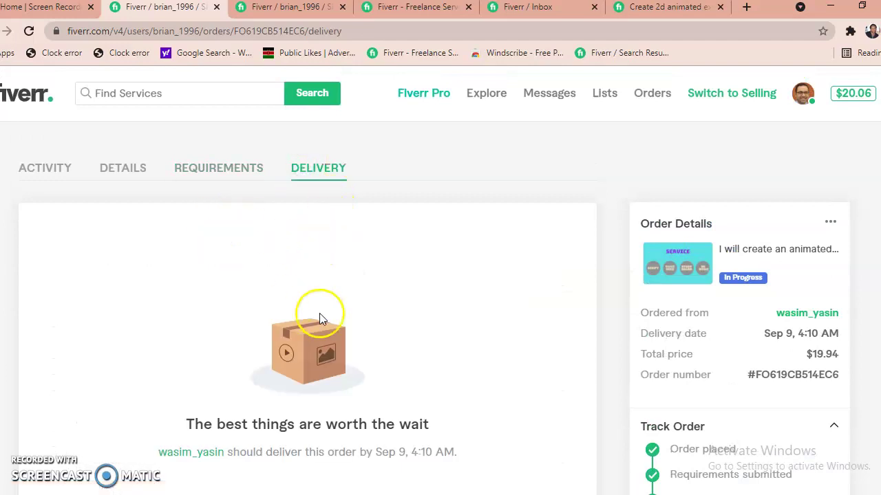
{"action": "scroll", "coordinate": [334, 321], "scroll_direction": "down", "scroll_amount": 2}
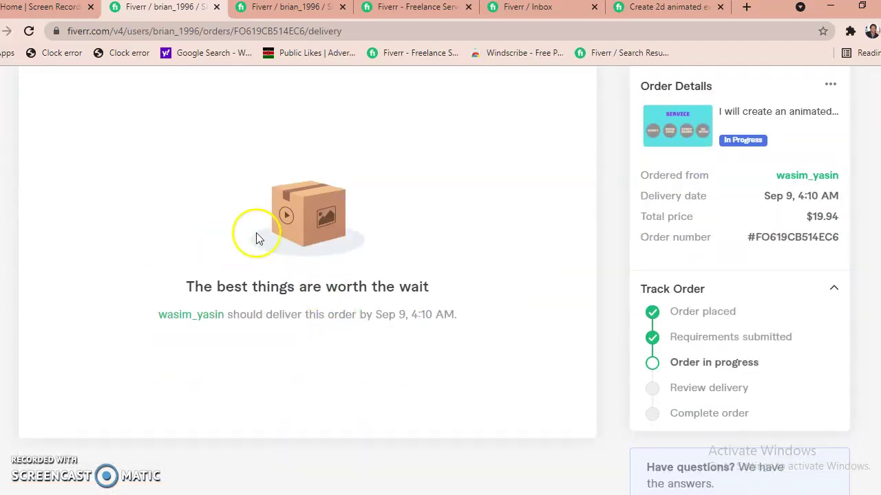